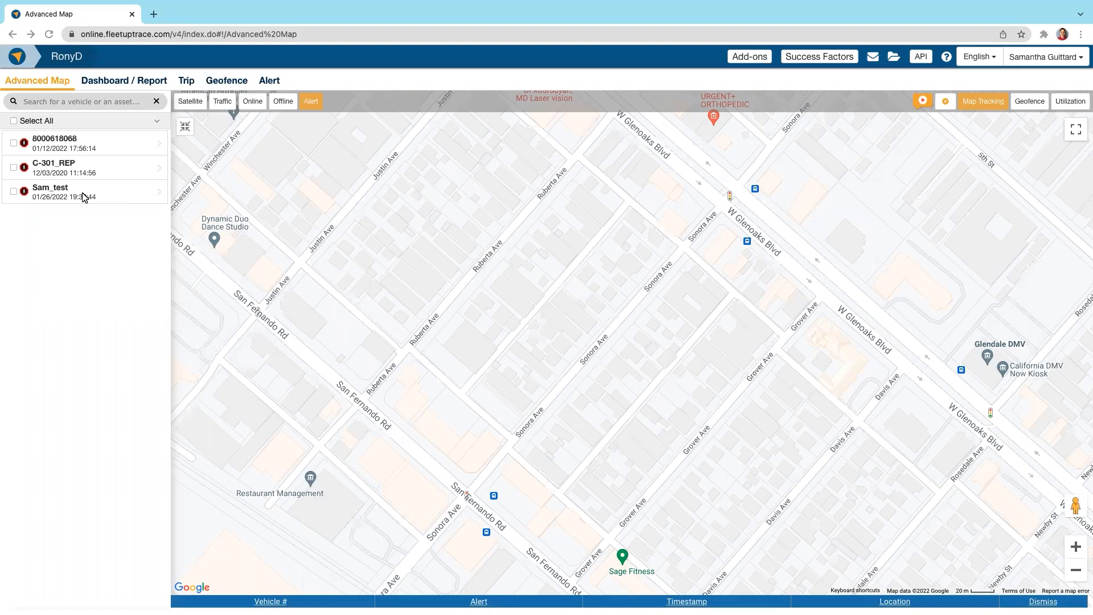
{"action": "left_click", "coordinate": [115, 202]}
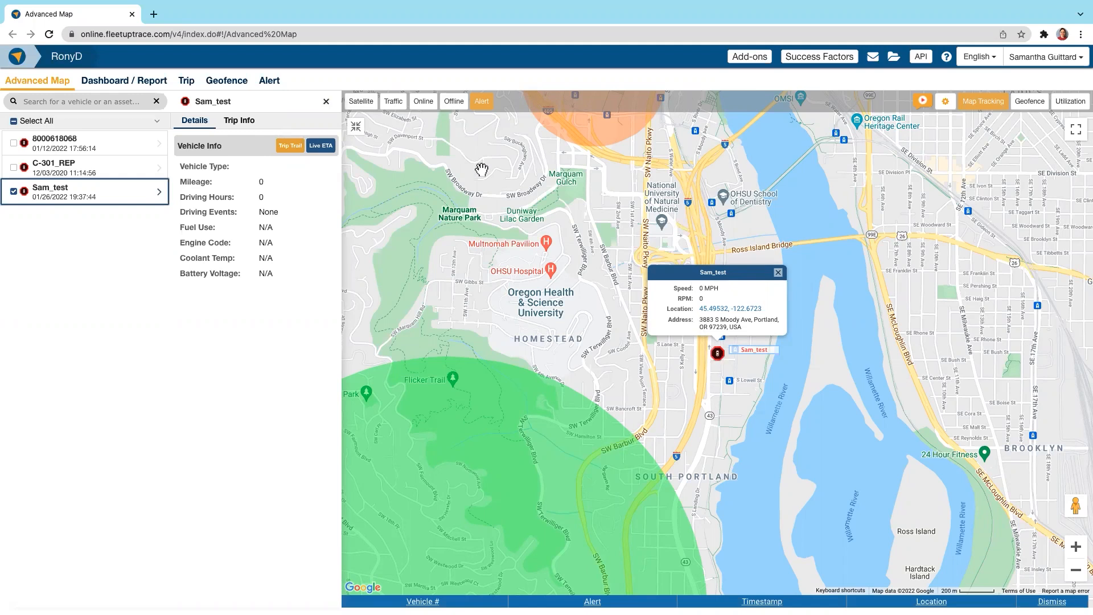
{"action": "left_click", "coordinate": [84, 147]}
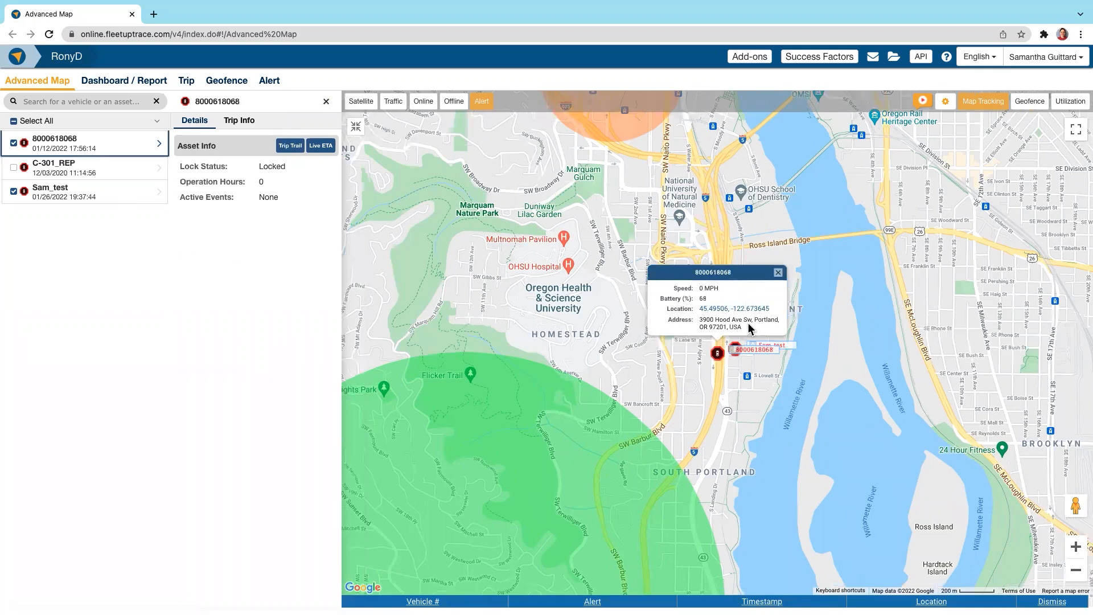
{"action": "right_click", "coordinate": [708, 300]}
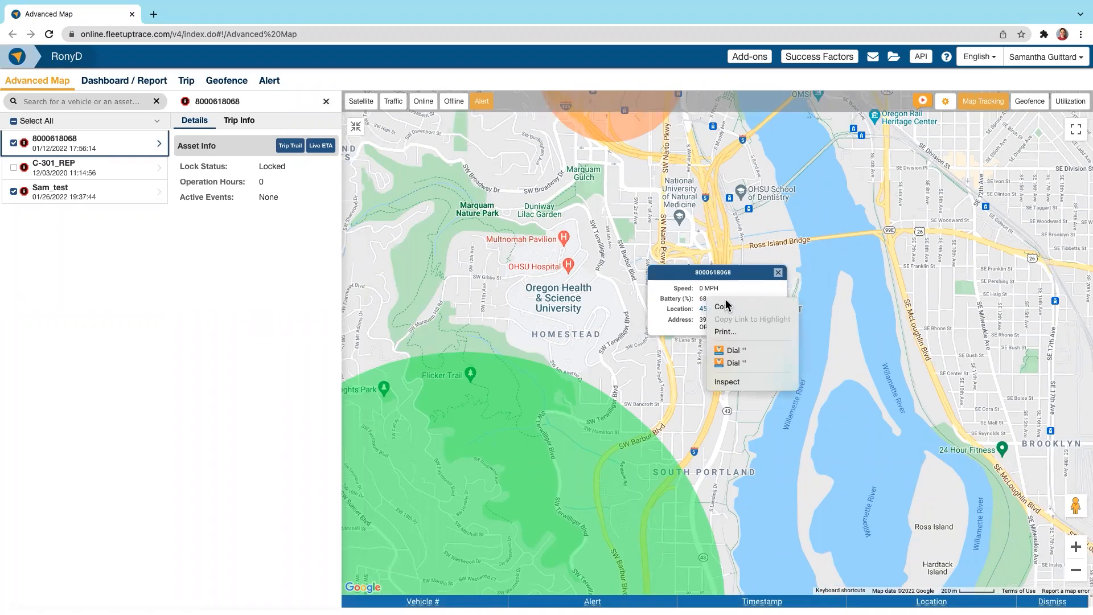
{"action": "left_click", "coordinate": [660, 305]}
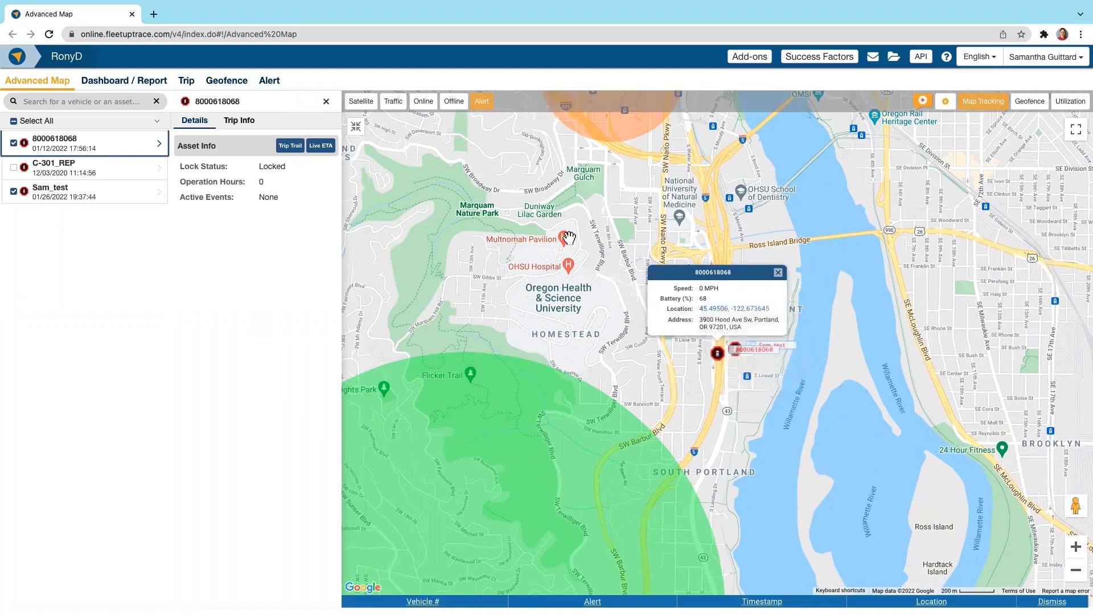
{"action": "left_click", "coordinate": [319, 147]}
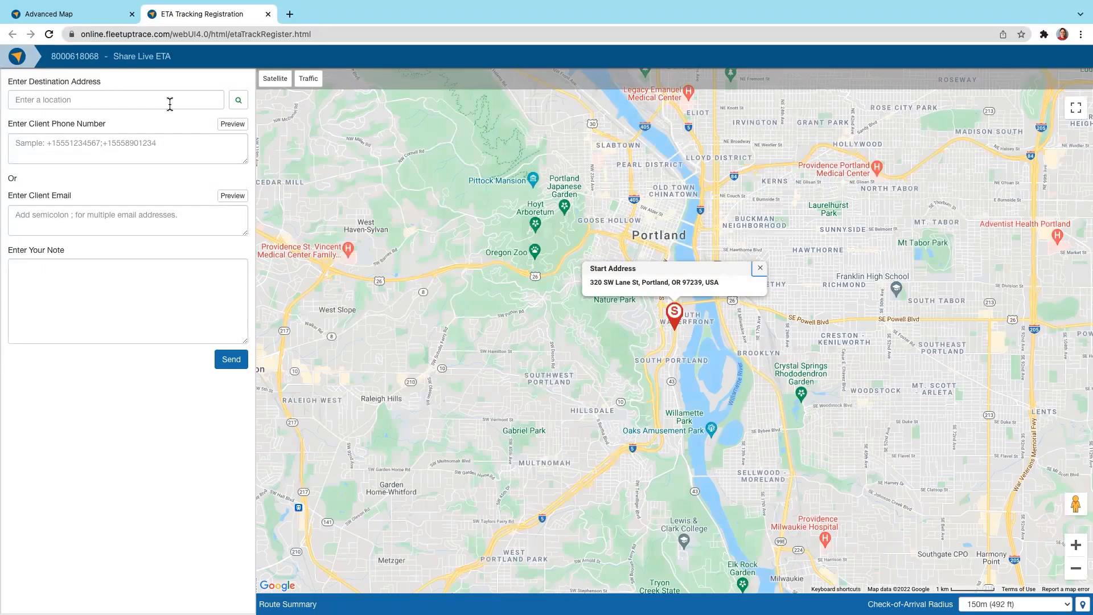
{"action": "left_click", "coordinate": [164, 102]}
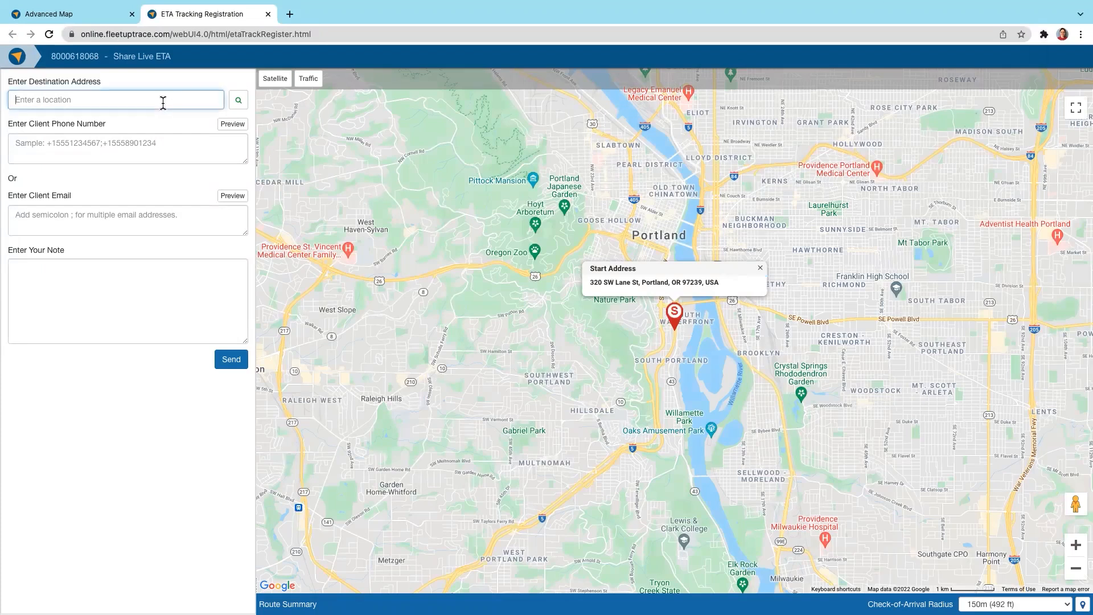
{"action": "left_click", "coordinate": [168, 157]}
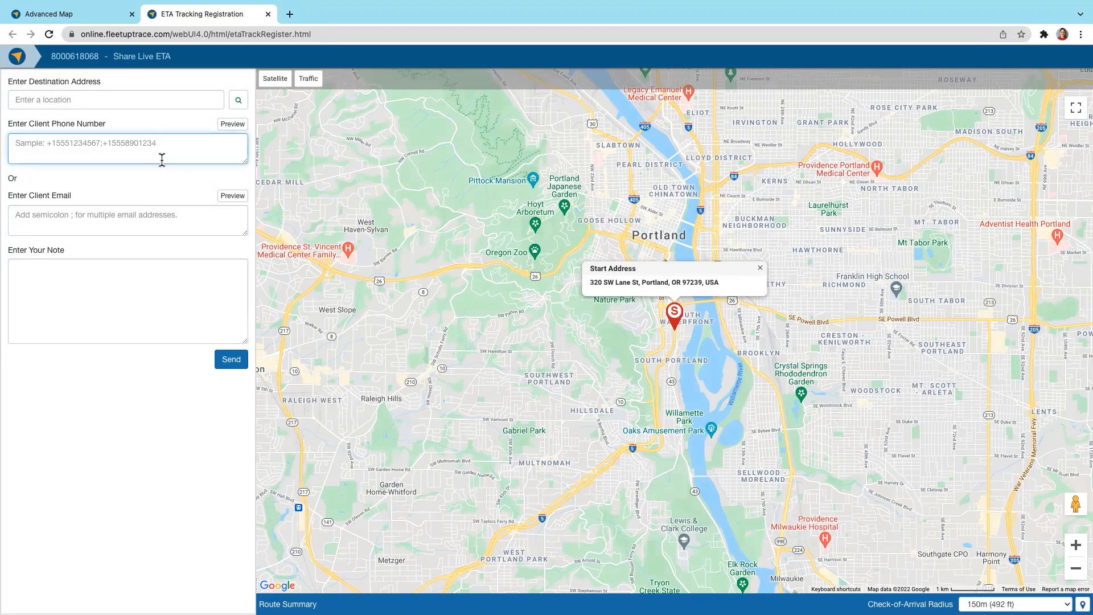
{"action": "left_click", "coordinate": [131, 209]}
{"action": "left_click", "coordinate": [140, 305]}
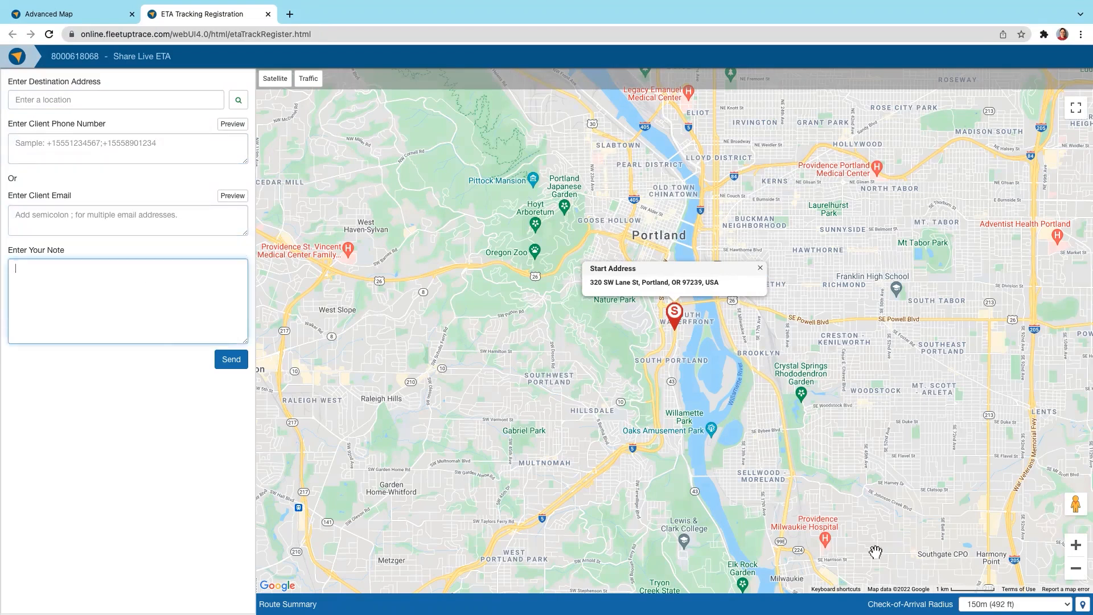
{"action": "left_click", "coordinate": [1025, 603]}
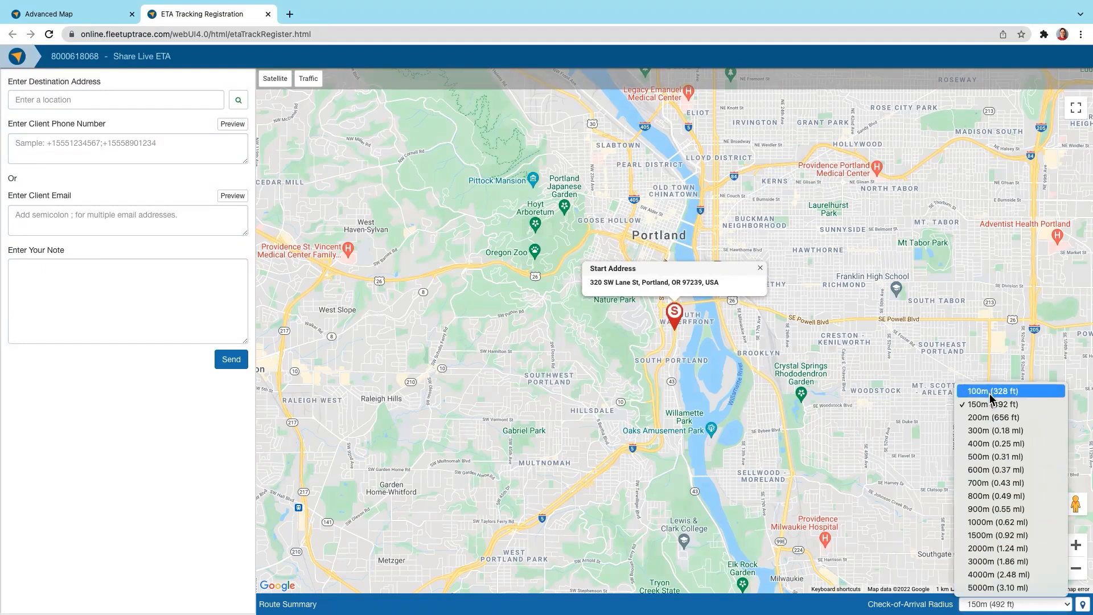
{"action": "left_click", "coordinate": [268, 15]}
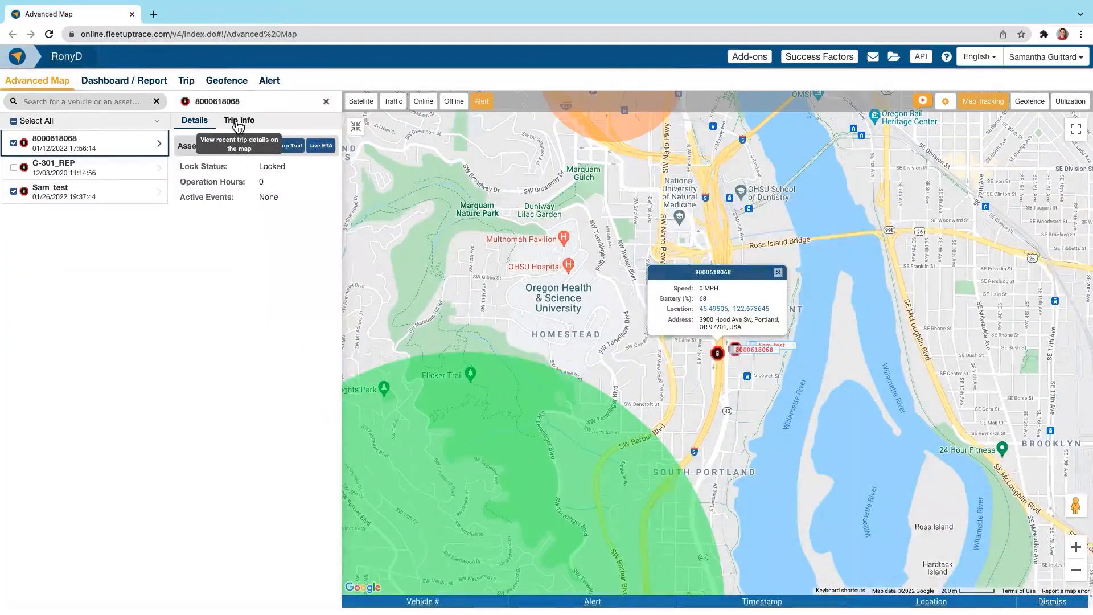
{"action": "left_click", "coordinate": [238, 122]}
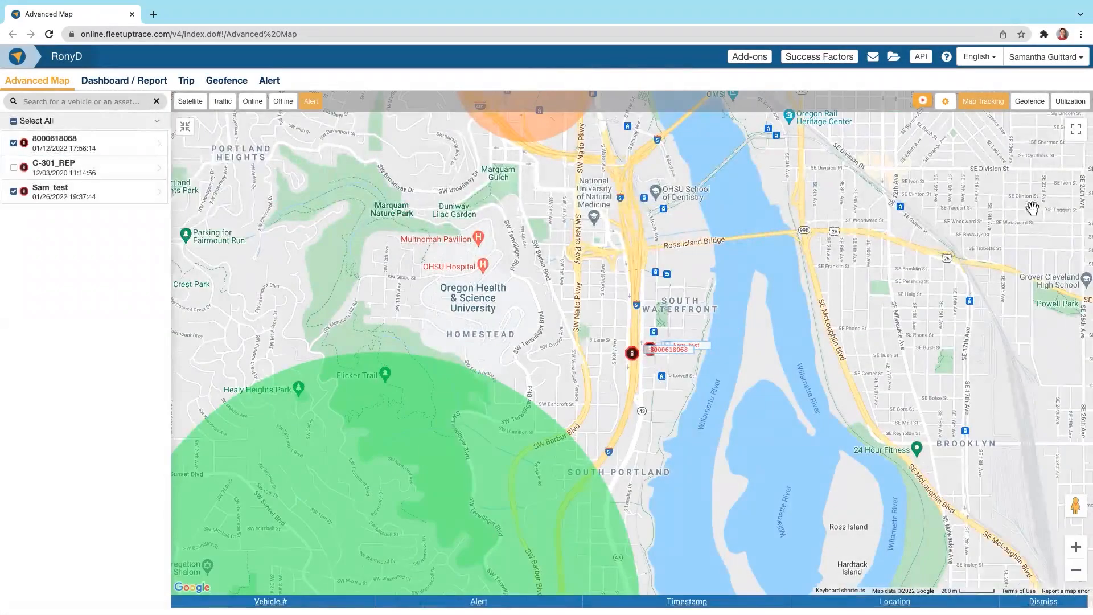
Step: Open the geofence map, search for the site's street address, and show the area in satellite view
{"action": "left_click", "coordinate": [1029, 101]}
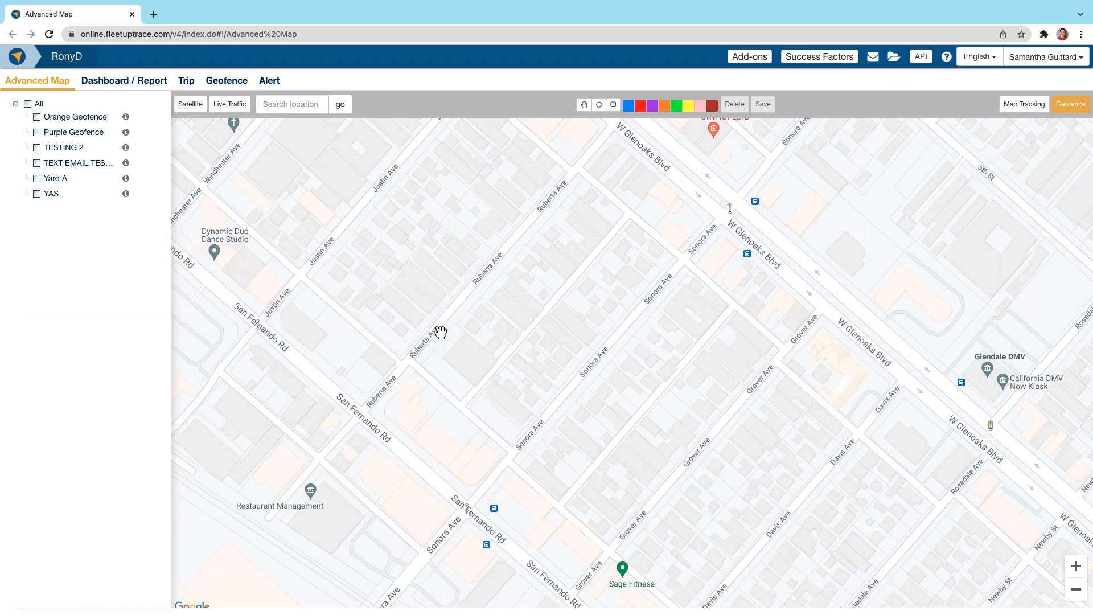
{"action": "left_click", "coordinate": [280, 100]}
{"action": "left_click", "coordinate": [296, 129]}
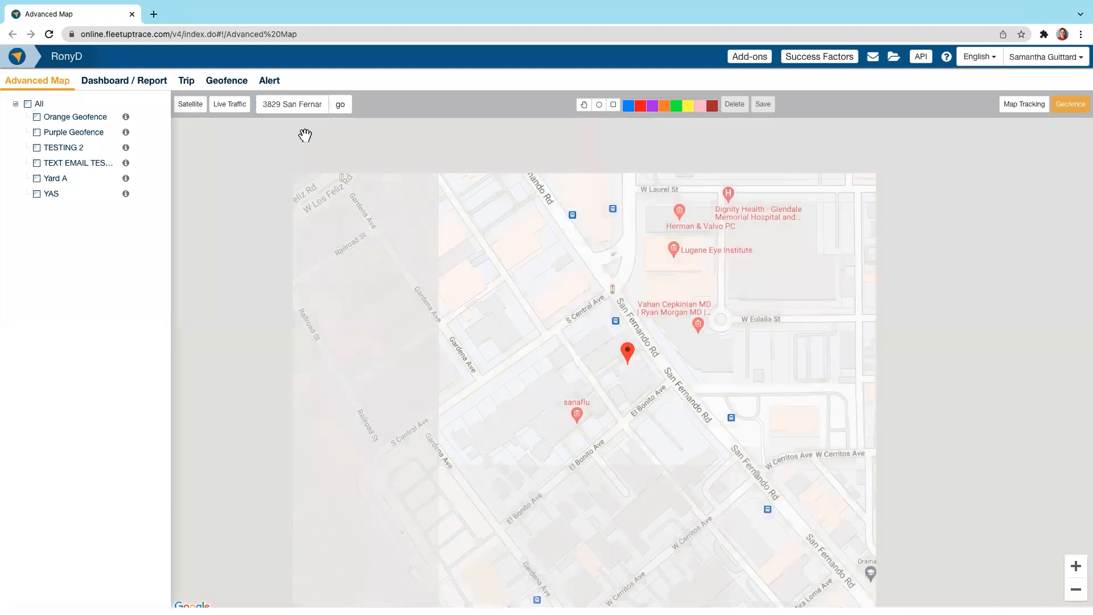
{"action": "left_click", "coordinate": [190, 105]}
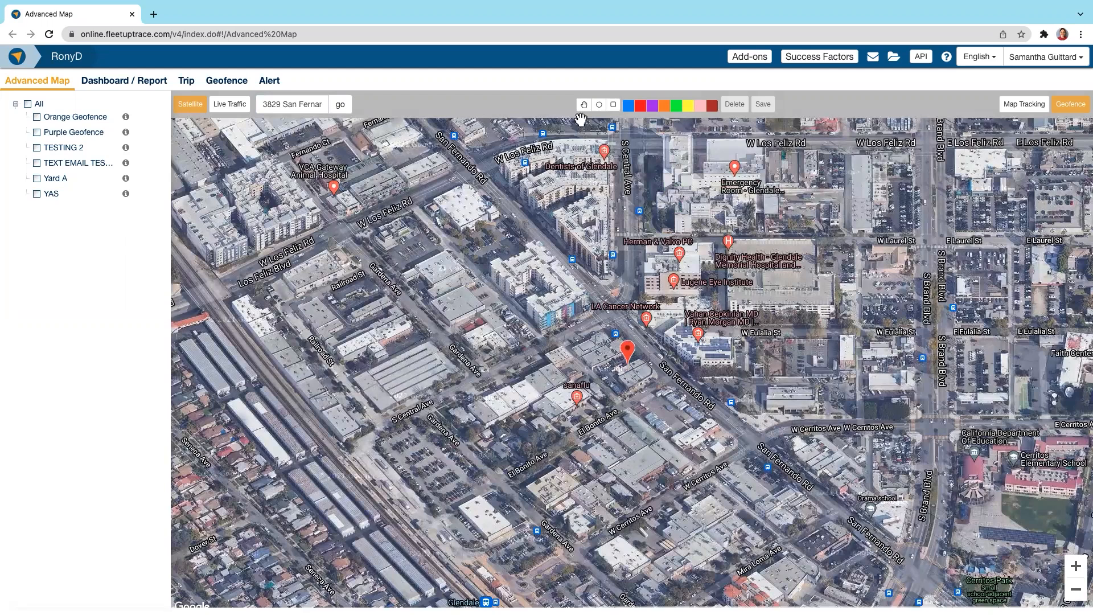
Step: Draw a yellow circular geofence around the address marker and reduce its radius
{"action": "left_click", "coordinate": [597, 105]}
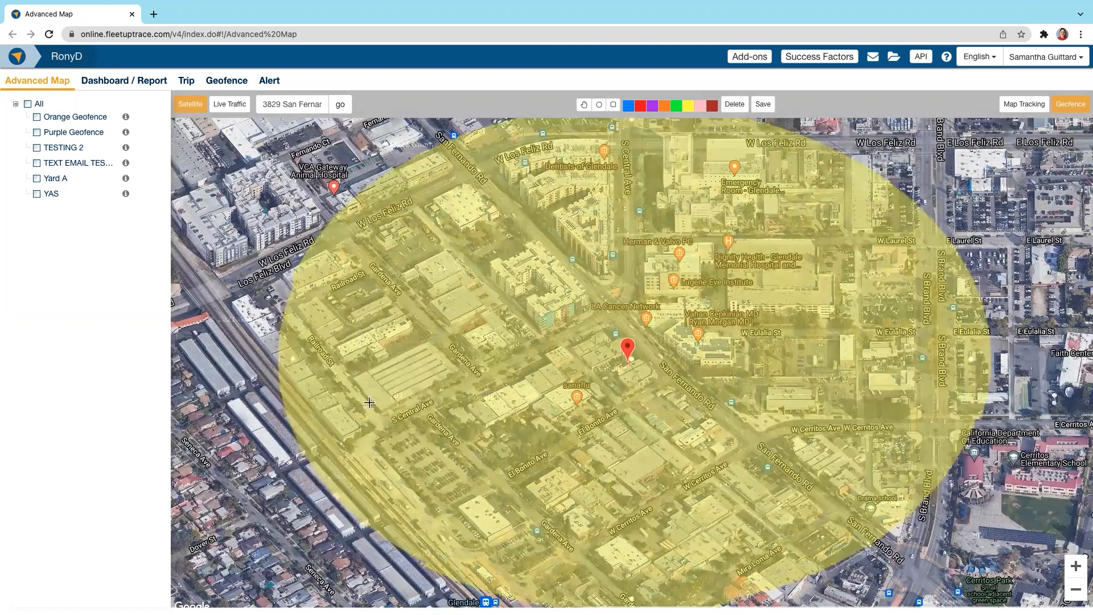
{"action": "left_click_drag", "start_coordinate": [160, 417], "coordinate": [476, 365]}
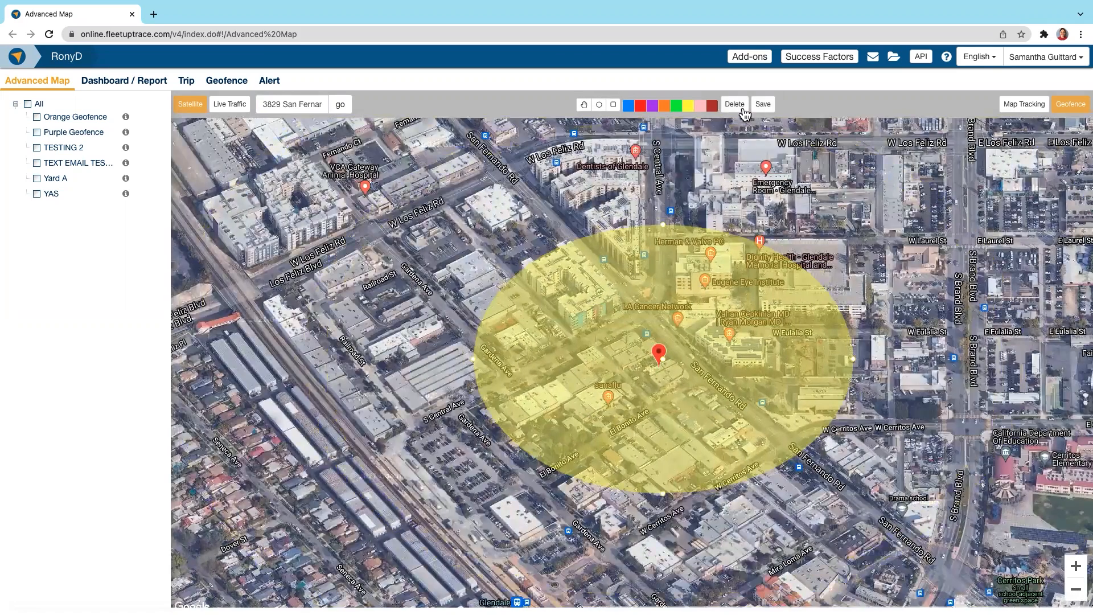
Step: Draw a five-corner polygon geofence around the address marker and colour it purple
{"action": "left_click", "coordinate": [613, 105]}
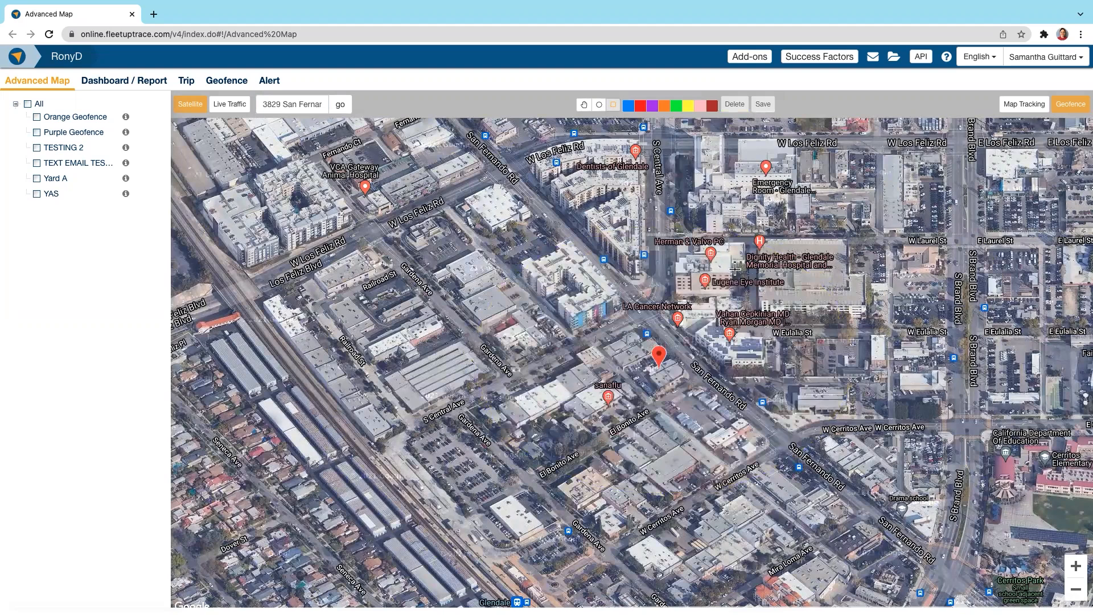
{"action": "left_click", "coordinate": [721, 212]}
{"action": "left_click", "coordinate": [435, 326]}
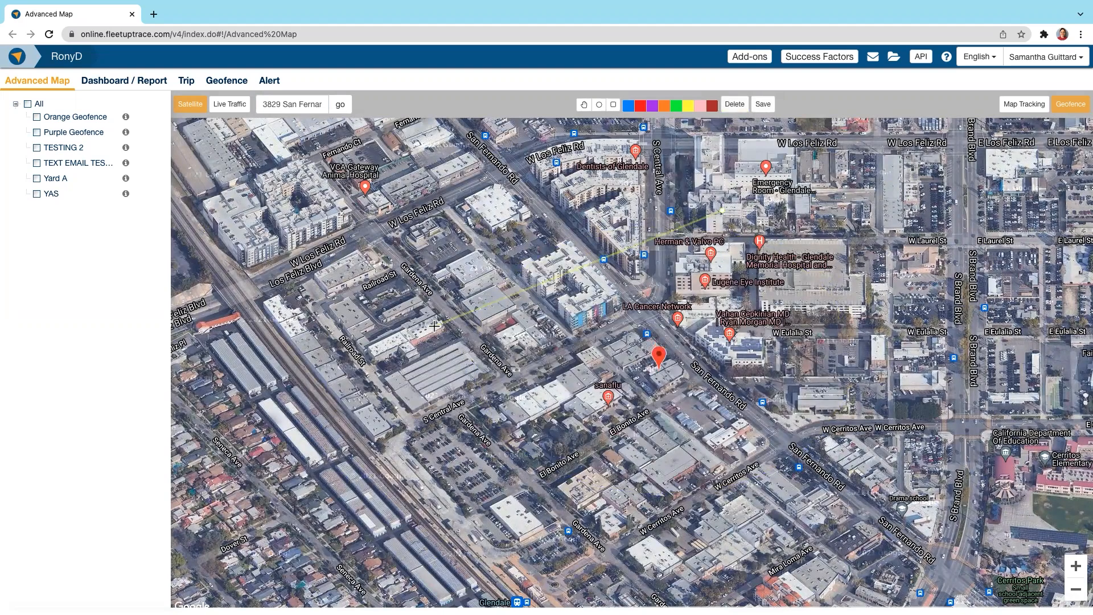
{"action": "left_click", "coordinate": [694, 539]}
{"action": "left_click", "coordinate": [673, 393]}
{"action": "left_click", "coordinate": [854, 290]}
{"action": "left_click", "coordinate": [722, 212]}
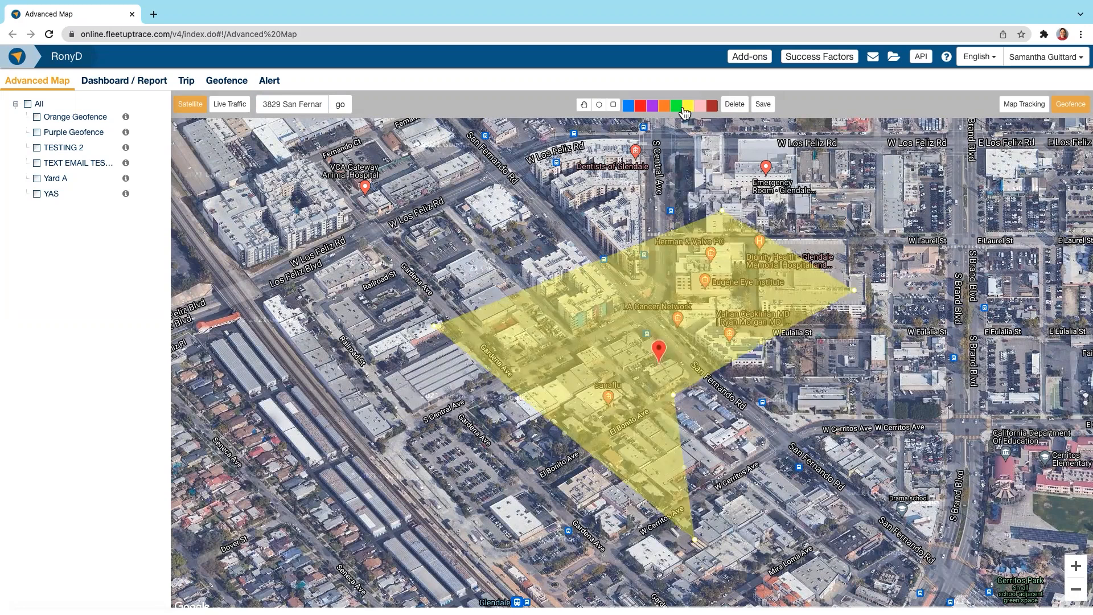
{"action": "left_click", "coordinate": [699, 105]}
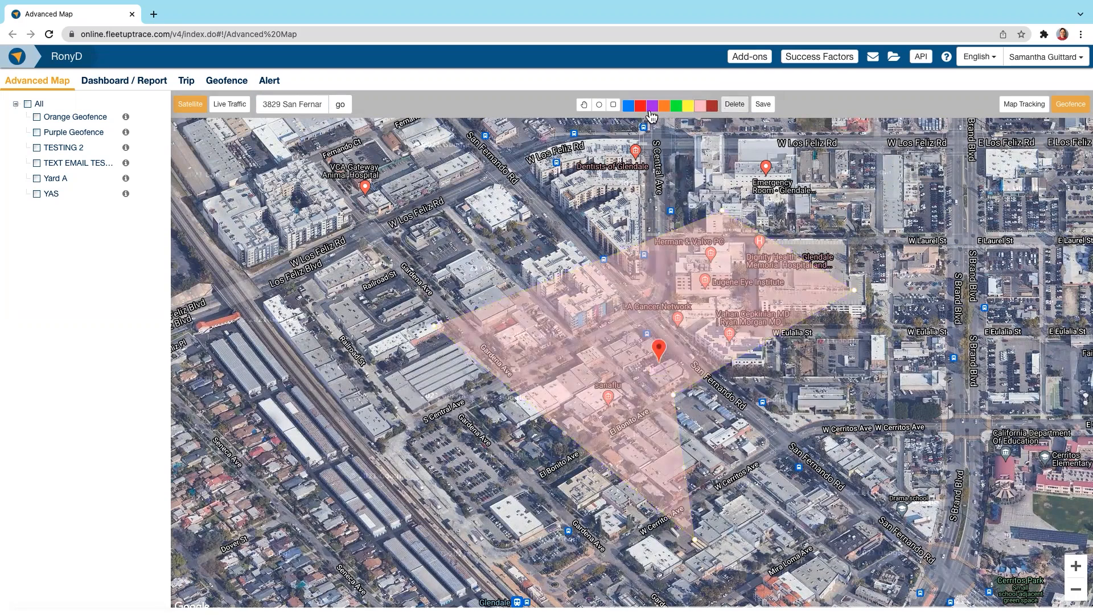
{"action": "left_click", "coordinate": [651, 105]}
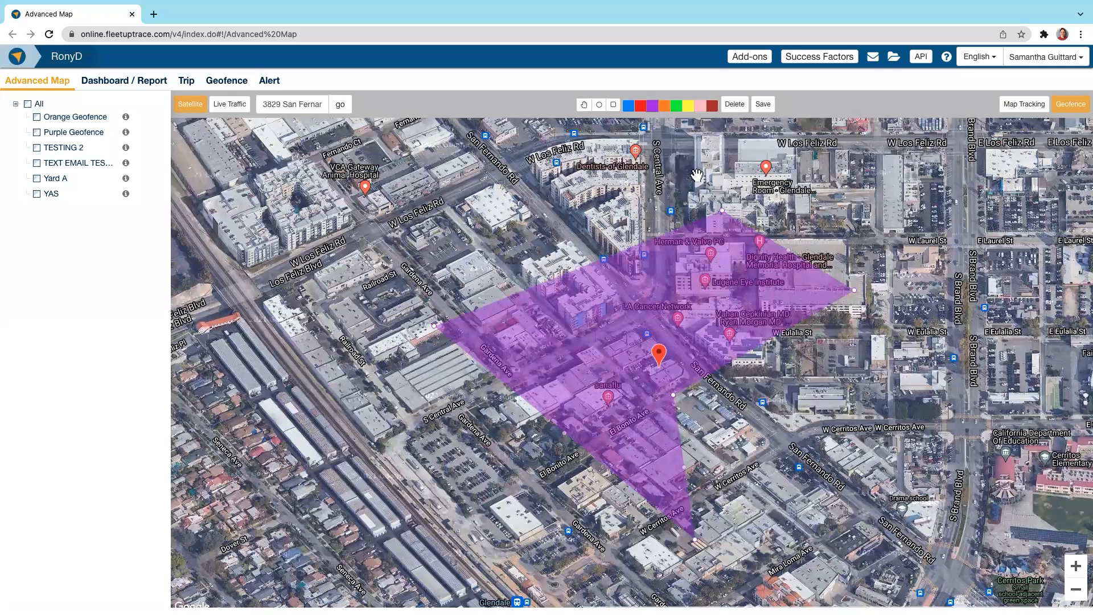
Step: Open the Create Fence form for the polygon, try Yard as the fence name, and clear it
{"action": "left_click", "coordinate": [763, 106]}
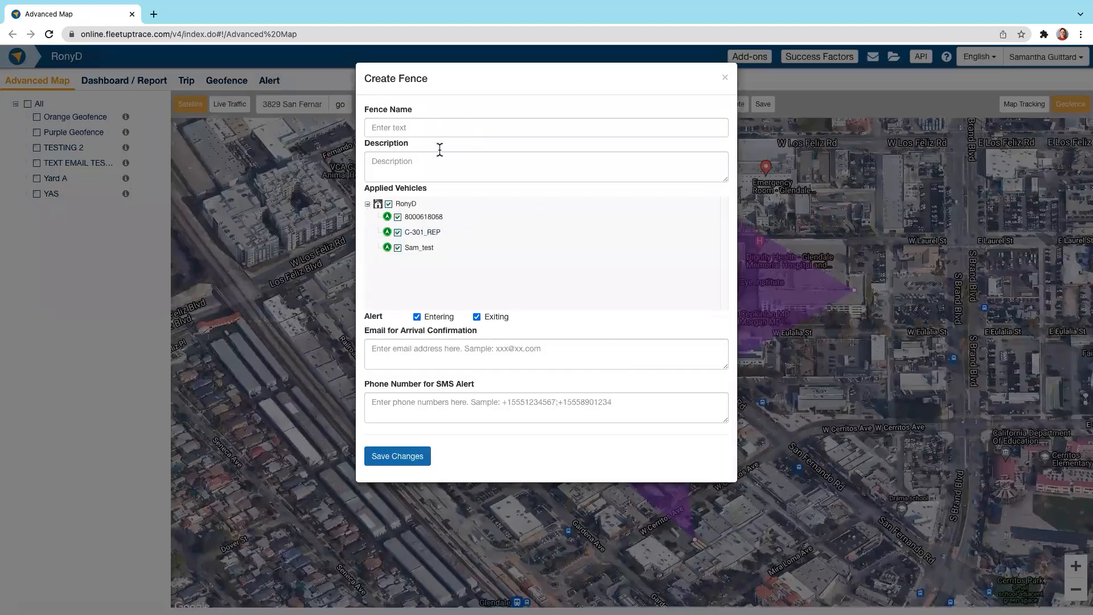
{"action": "left_click", "coordinate": [434, 130]}
{"action": "type", "text": "Yard"}
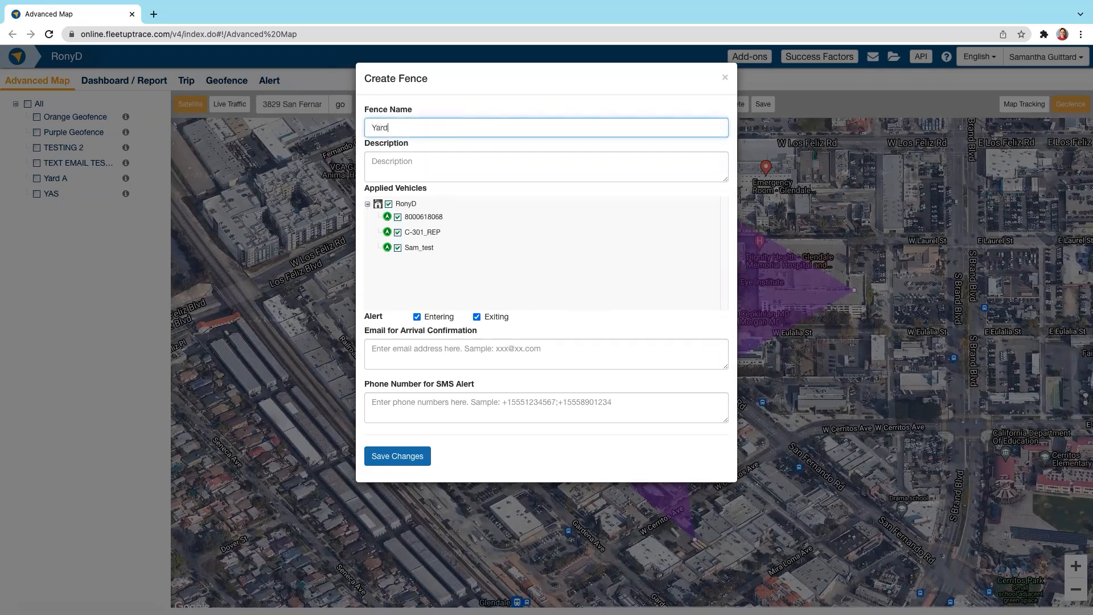
{"action": "key", "text": "ctrl+a"}
{"action": "key", "text": "BackSpace"}
{"action": "left_click", "coordinate": [438, 168]}
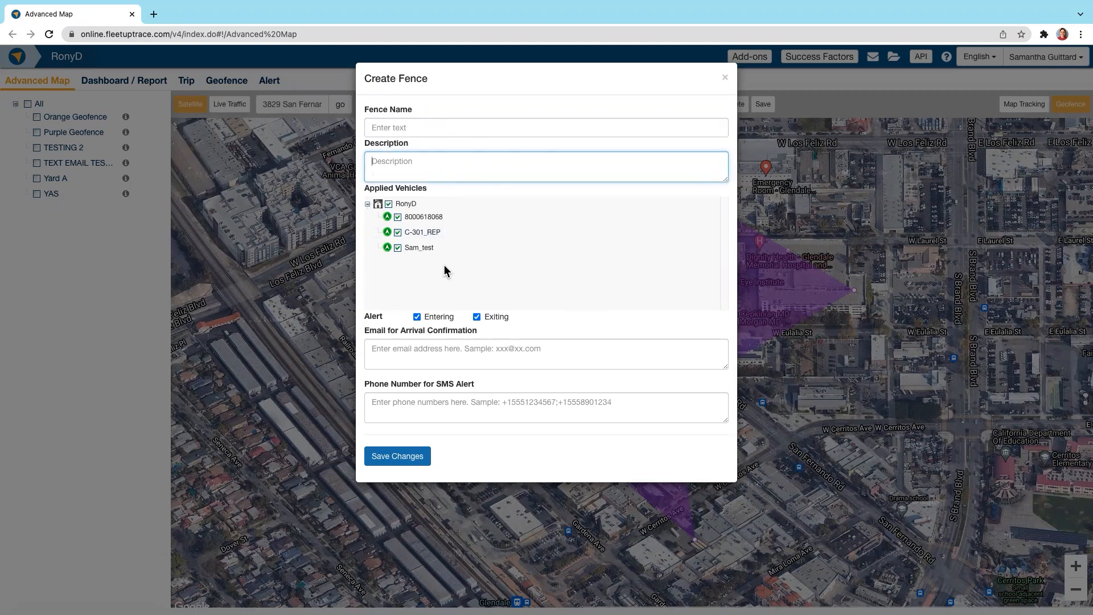
Step: Review the entering and exiting alert options and enter two semicolon-separated e-mail addresses for arrival confirmation
{"action": "left_click", "coordinate": [440, 322]}
{"action": "left_click", "coordinate": [496, 322]}
{"action": "left_click", "coordinate": [429, 318]}
{"action": "left_click", "coordinate": [513, 359]}
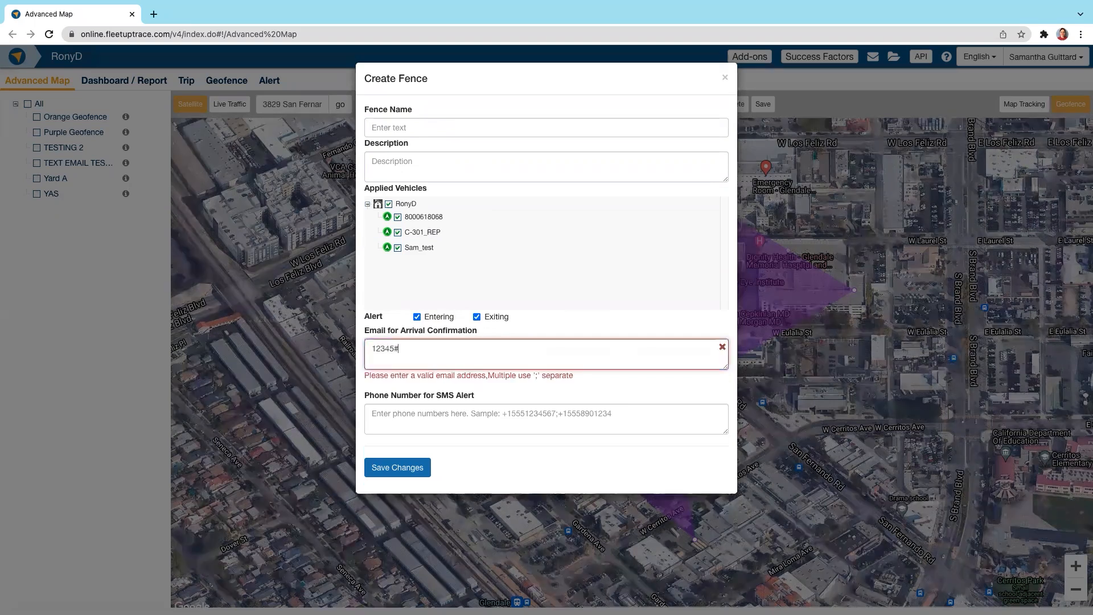
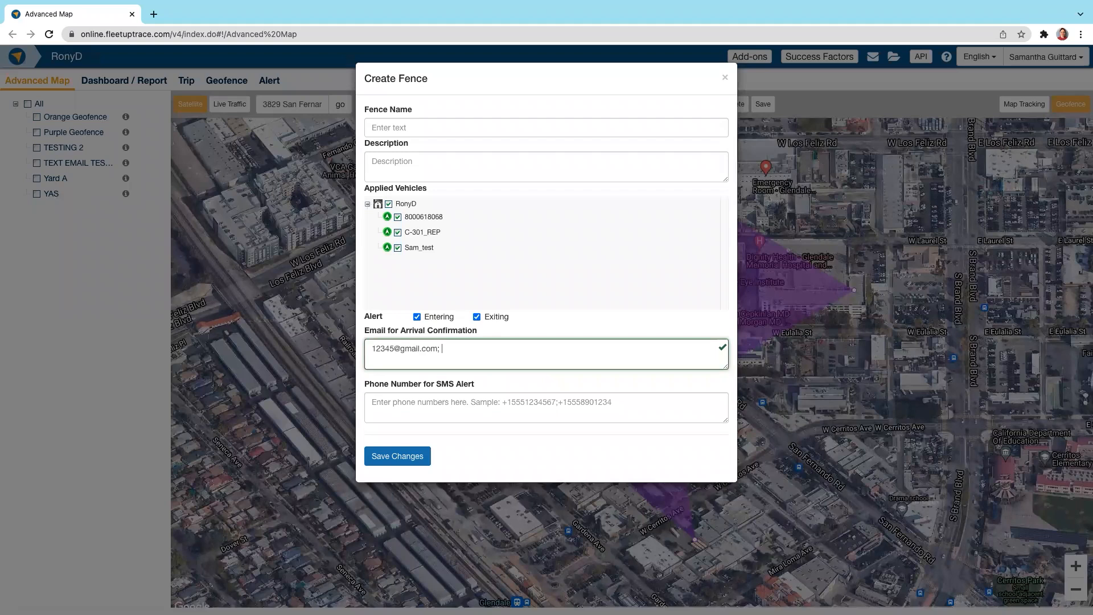
Step: Enter semicolon-separated phone numbers for SMS alerts and close the fence form without saving
{"action": "left_click", "coordinate": [530, 415]}
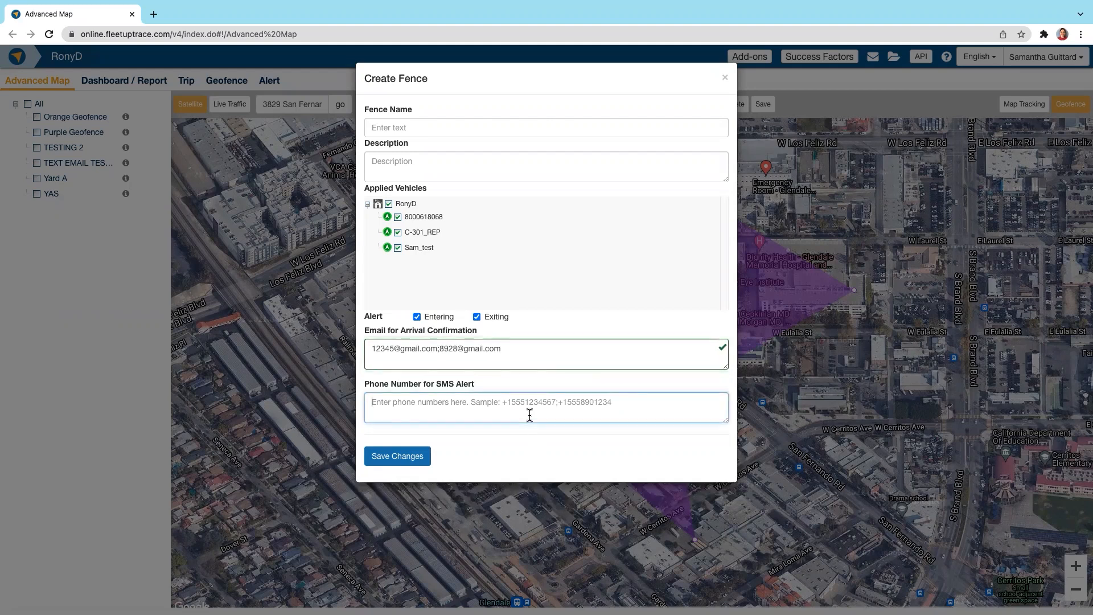
{"action": "type", "text": "+1"}
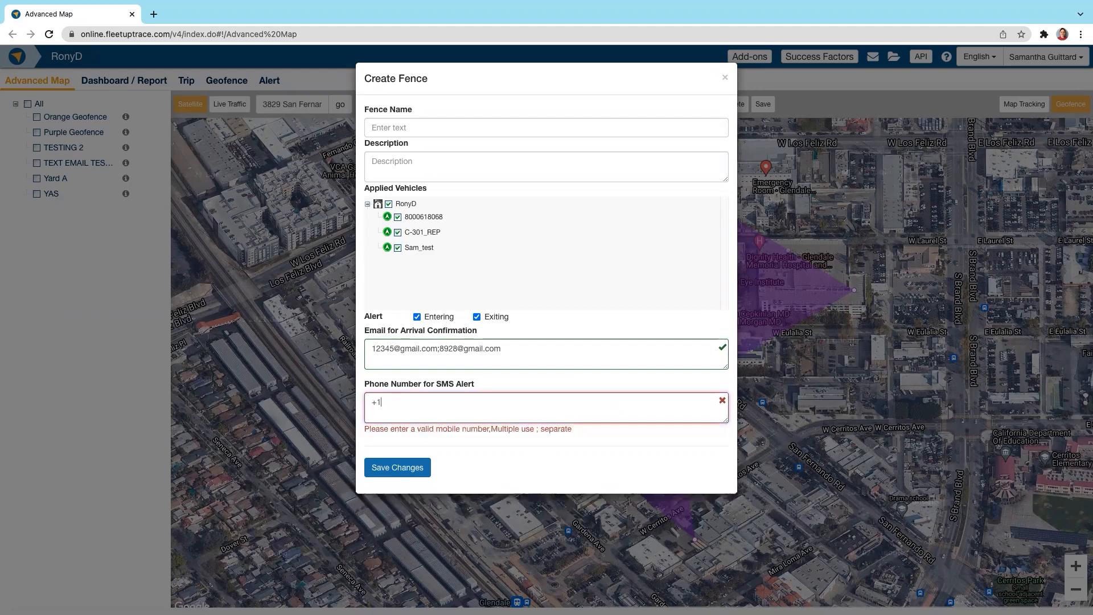
{"action": "type", "text": "8888888888"}
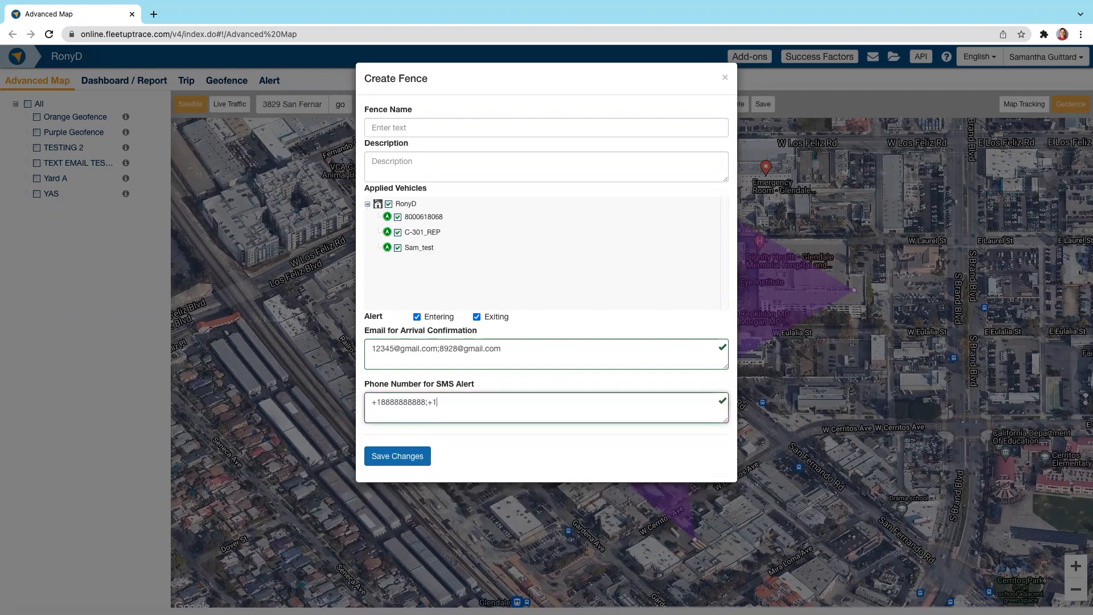
{"action": "left_click", "coordinate": [725, 78]}
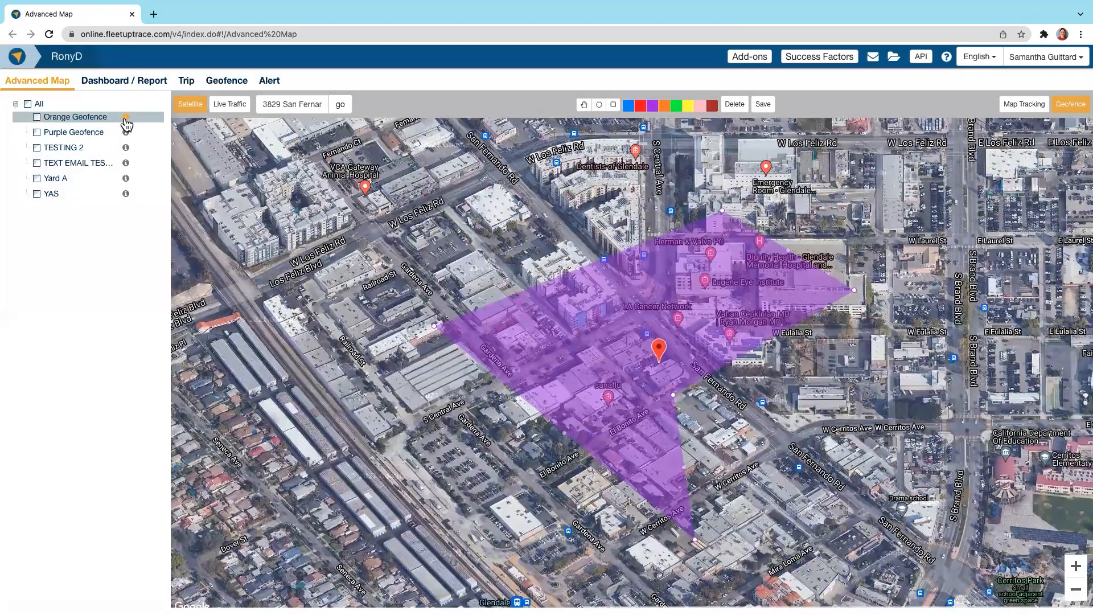
Step: Open the Orange Geofence's details in edit mode to review its settings, and close them without changes
{"action": "left_click", "coordinate": [126, 117]}
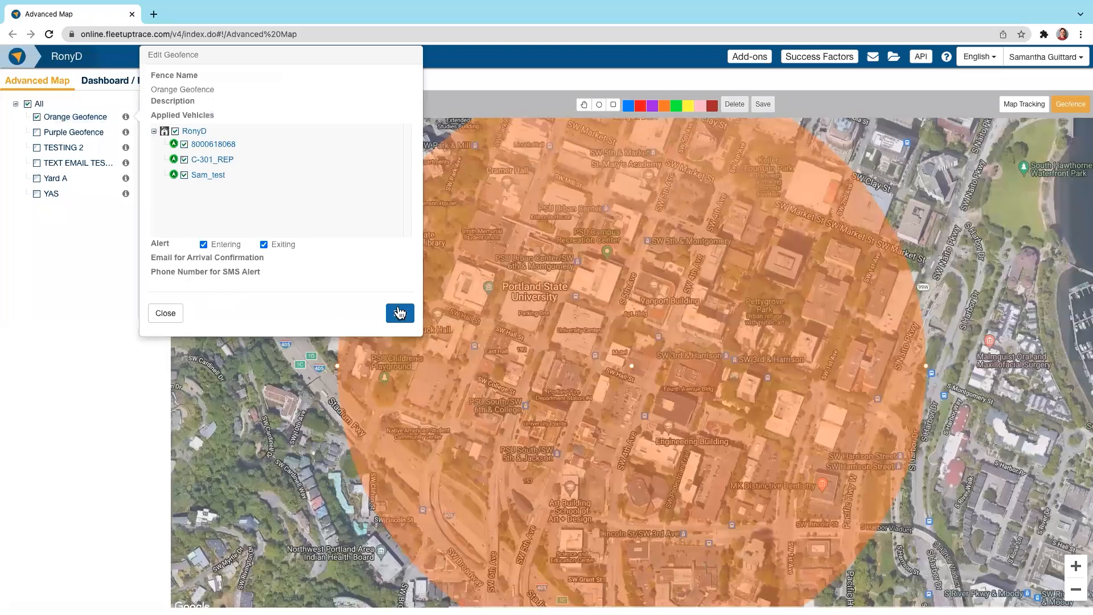
{"action": "left_click", "coordinate": [400, 311]}
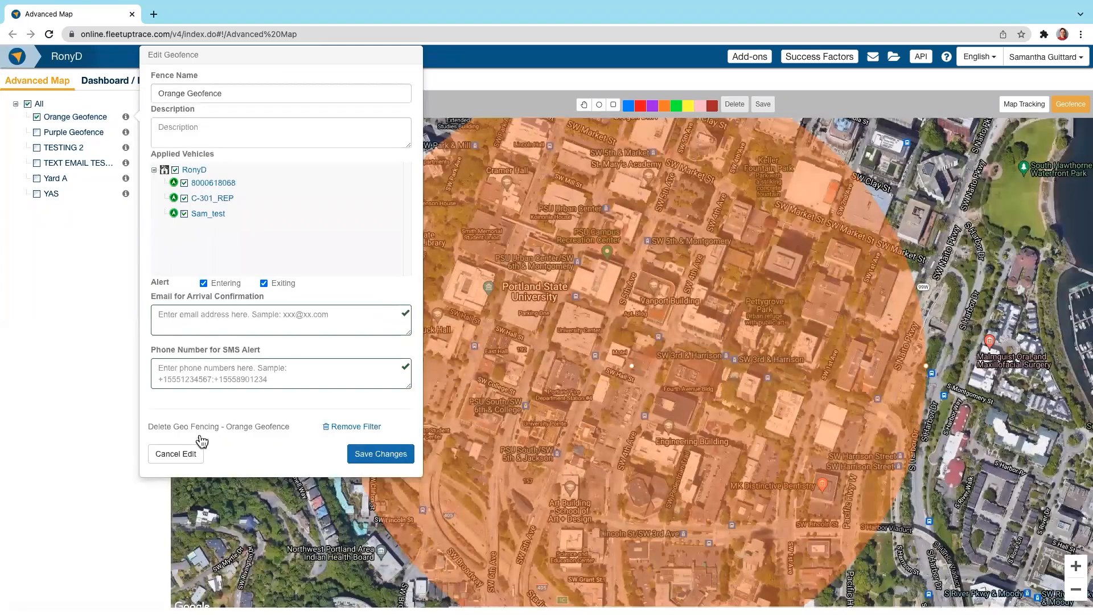
{"action": "left_click", "coordinate": [190, 452]}
{"action": "left_click", "coordinate": [173, 319]}
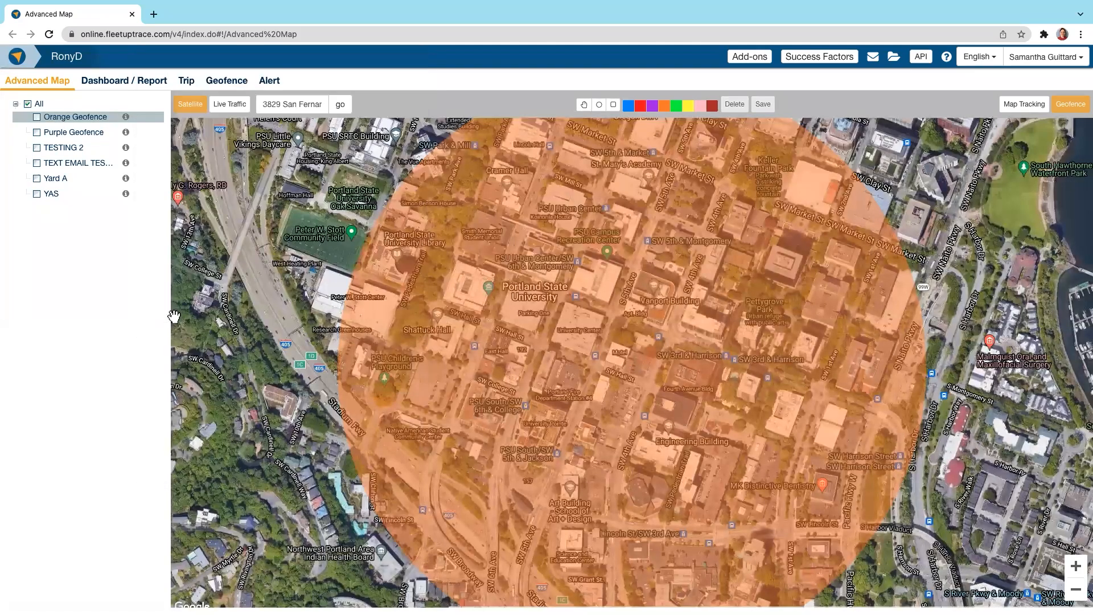
Step: Return to map tracking and open the utilization overview of vehicles and assets per geofence
{"action": "left_click", "coordinate": [1016, 106]}
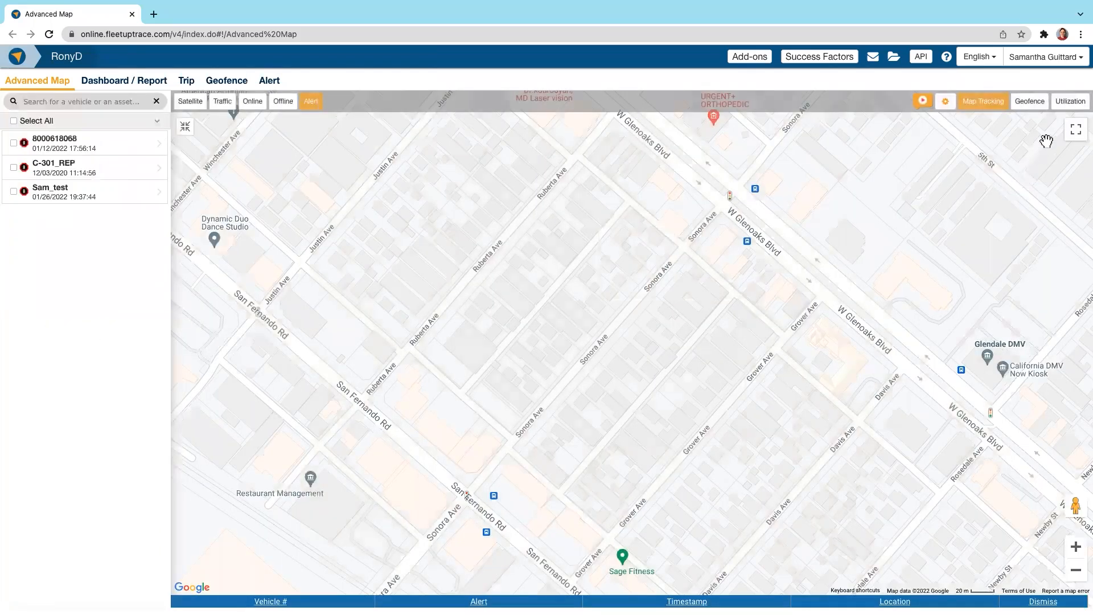
{"action": "left_click", "coordinate": [1063, 109]}
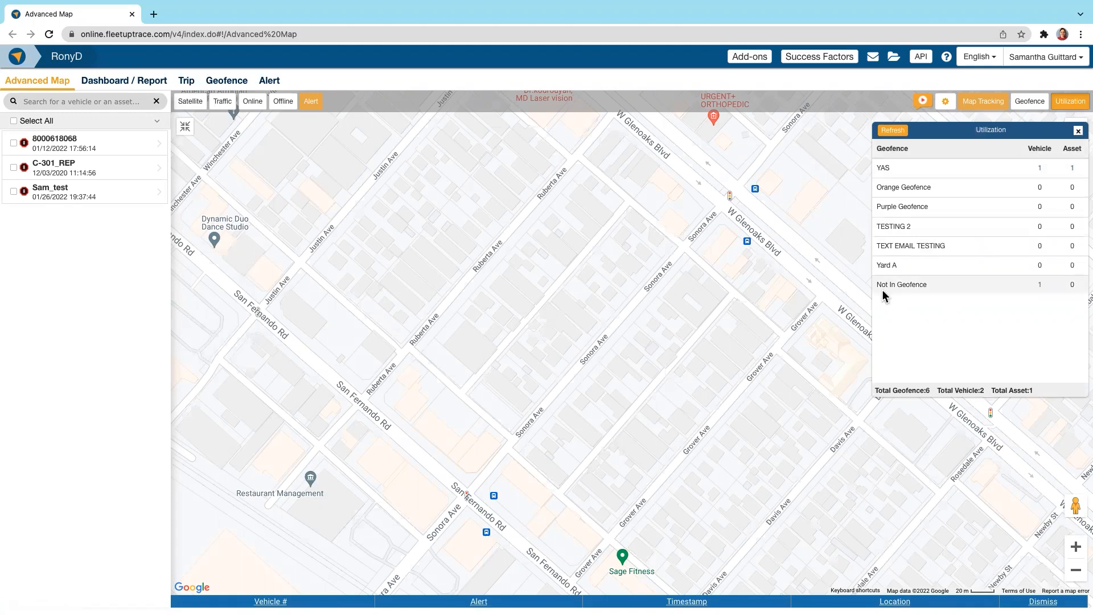
Step: View the vehicle that is not in any geofence and return to the utilization overview
{"action": "left_click", "coordinate": [1040, 286]}
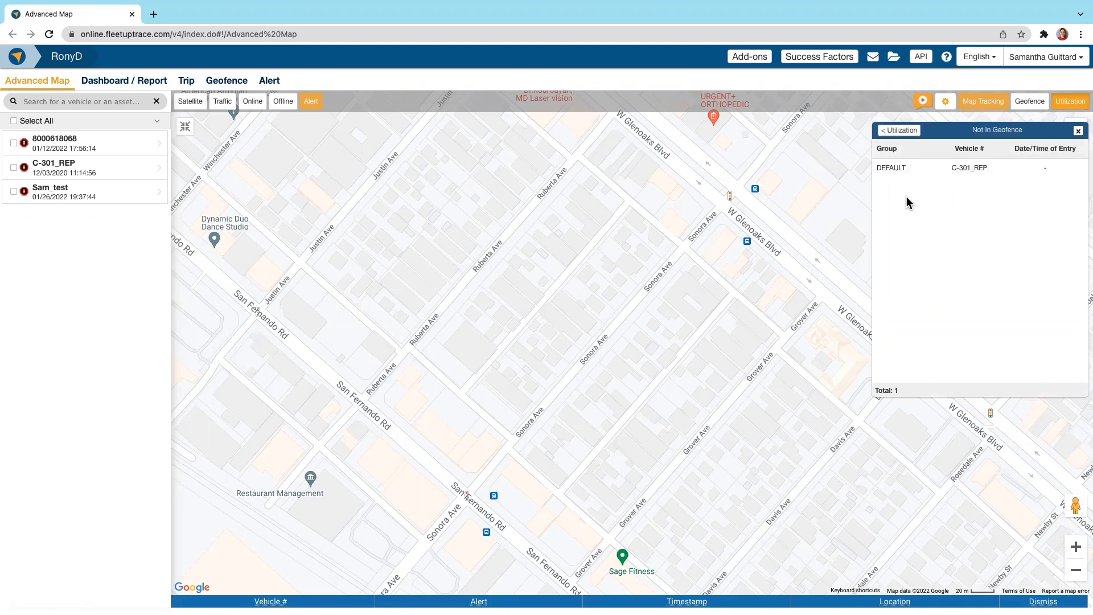
{"action": "left_click", "coordinate": [888, 132]}
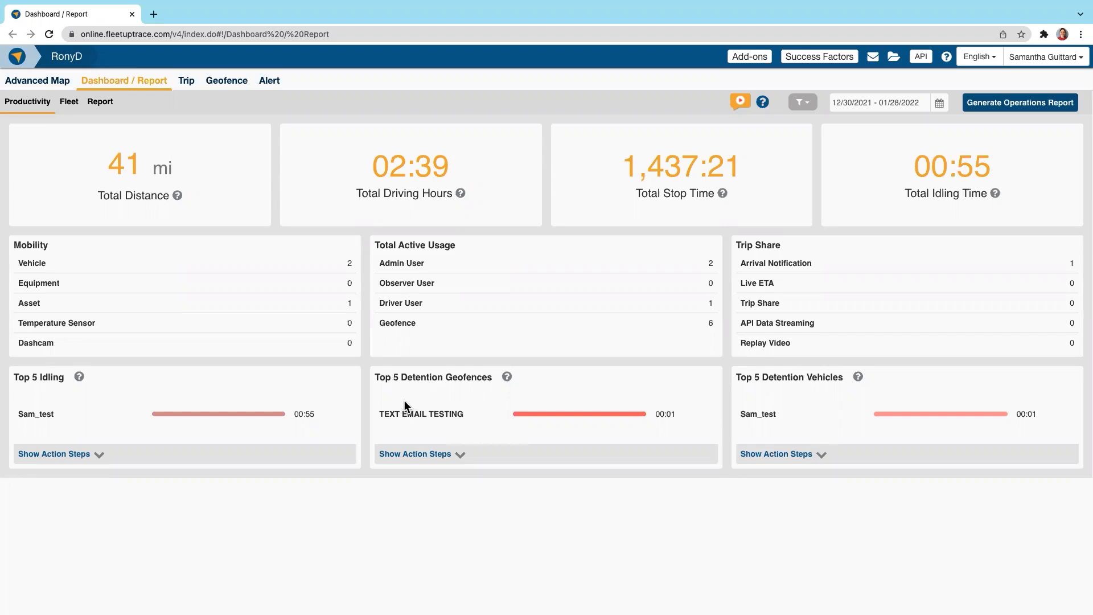
Step: Review the productivity dashboard's date range presets and its new operations filter form, closing both without changes
{"action": "left_click", "coordinate": [941, 104]}
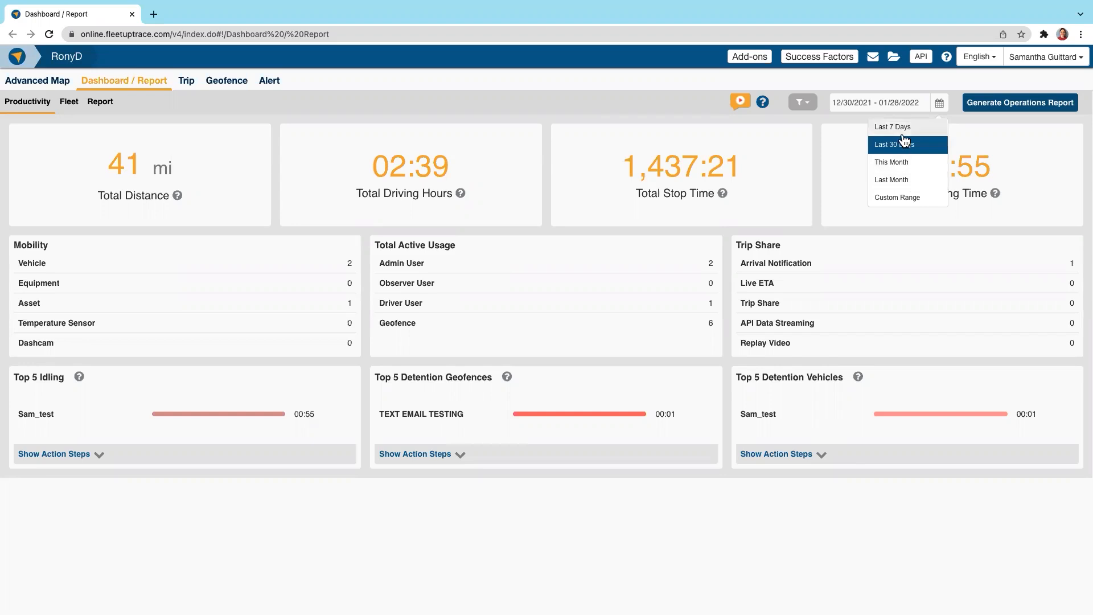
{"action": "left_click", "coordinate": [591, 118]}
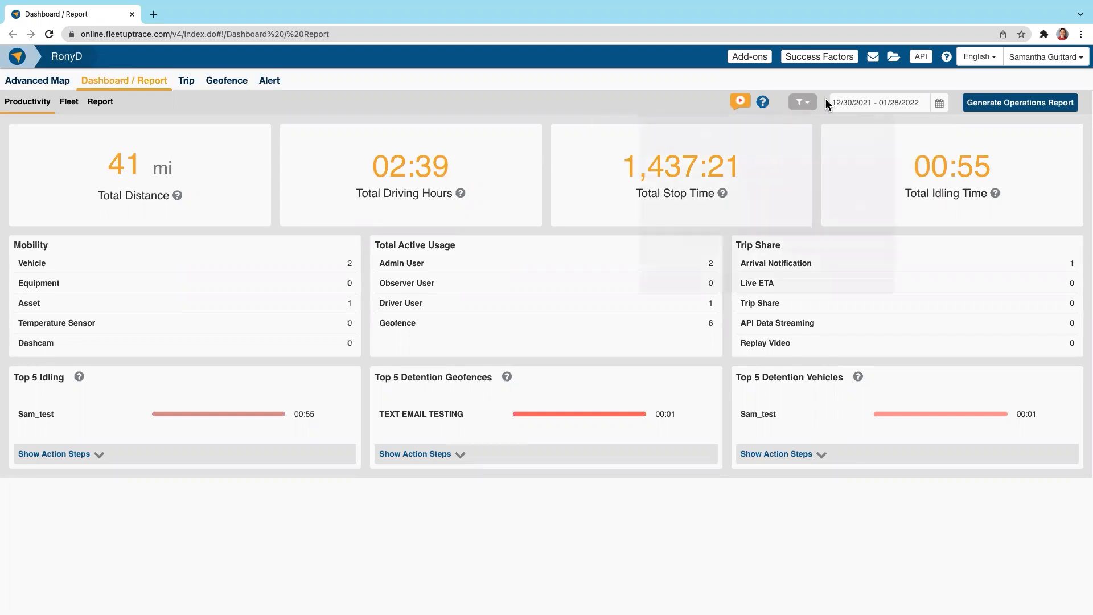
{"action": "left_click", "coordinate": [803, 103]}
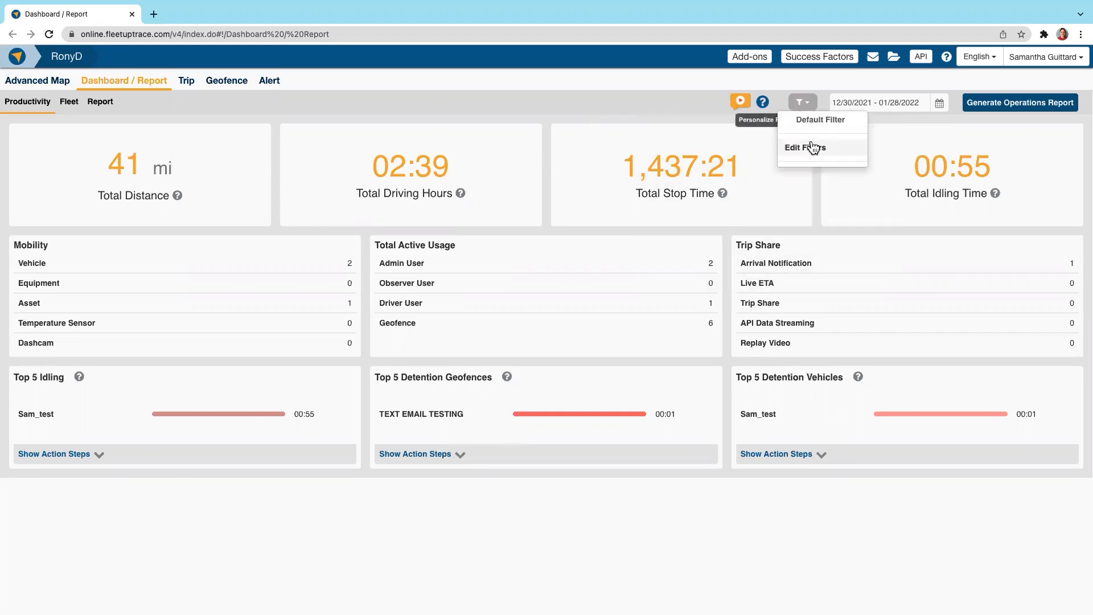
{"action": "left_click", "coordinate": [808, 147]}
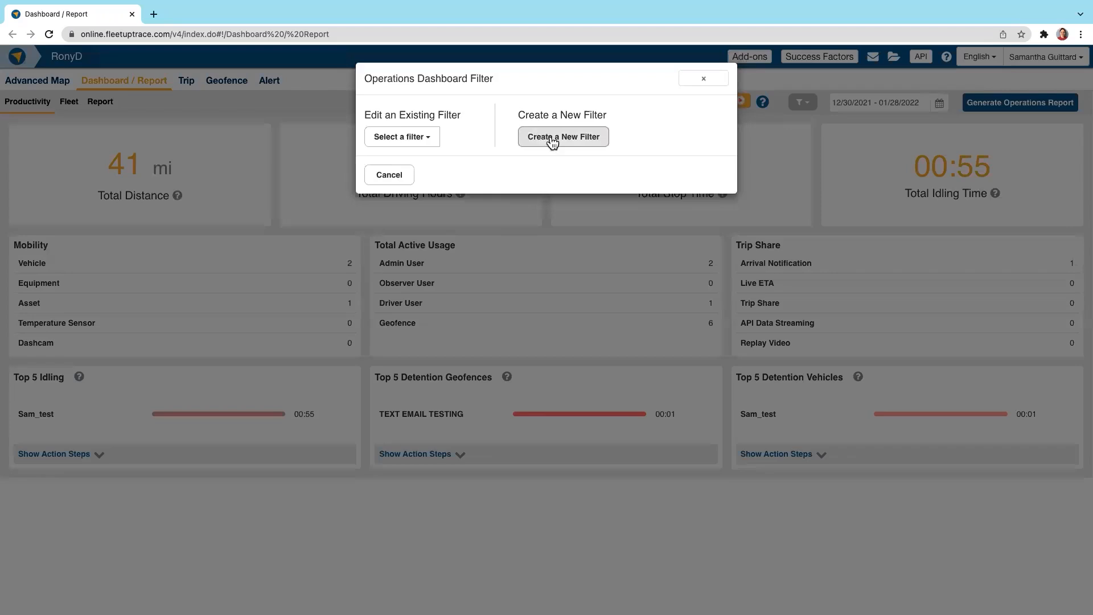
{"action": "left_click", "coordinate": [549, 135]}
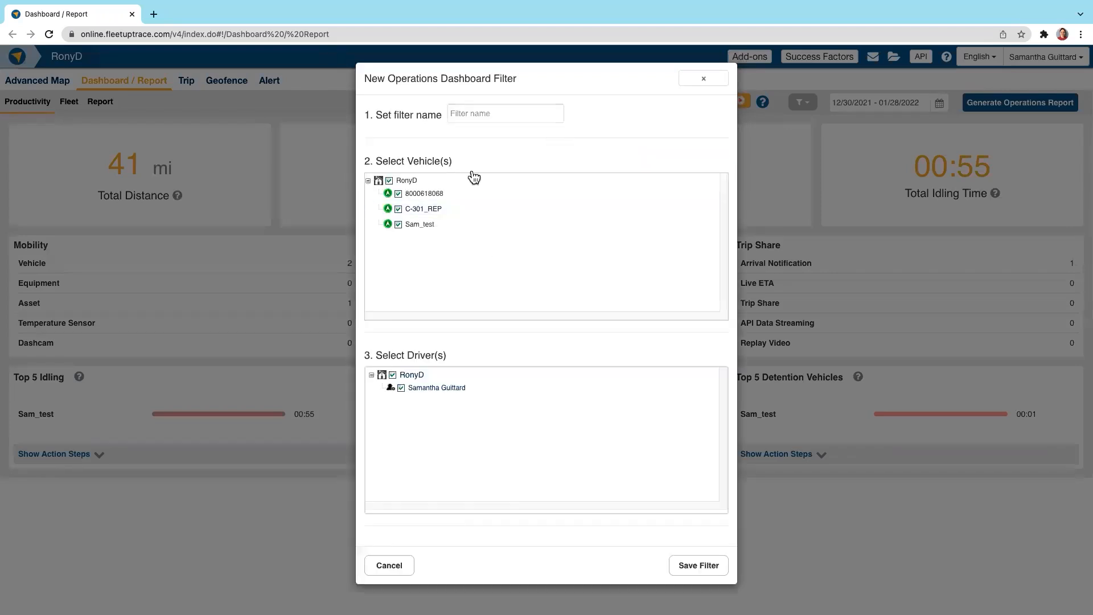
{"action": "left_click", "coordinate": [703, 83]}
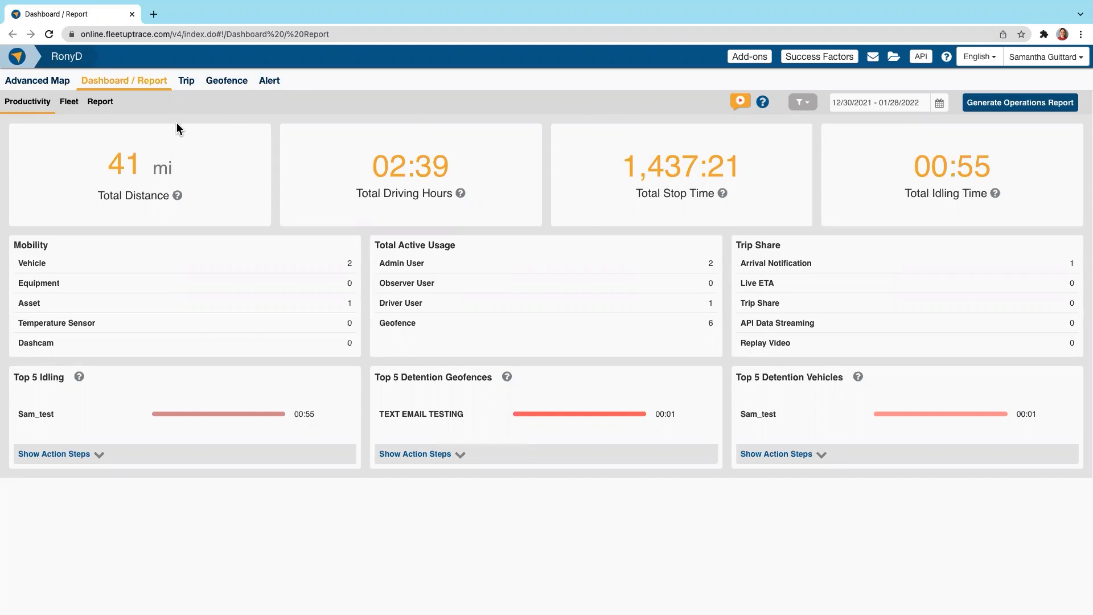
Step: View the fleet dashboard with its maintenance figures and open the list of requested reports
{"action": "left_click", "coordinate": [69, 101]}
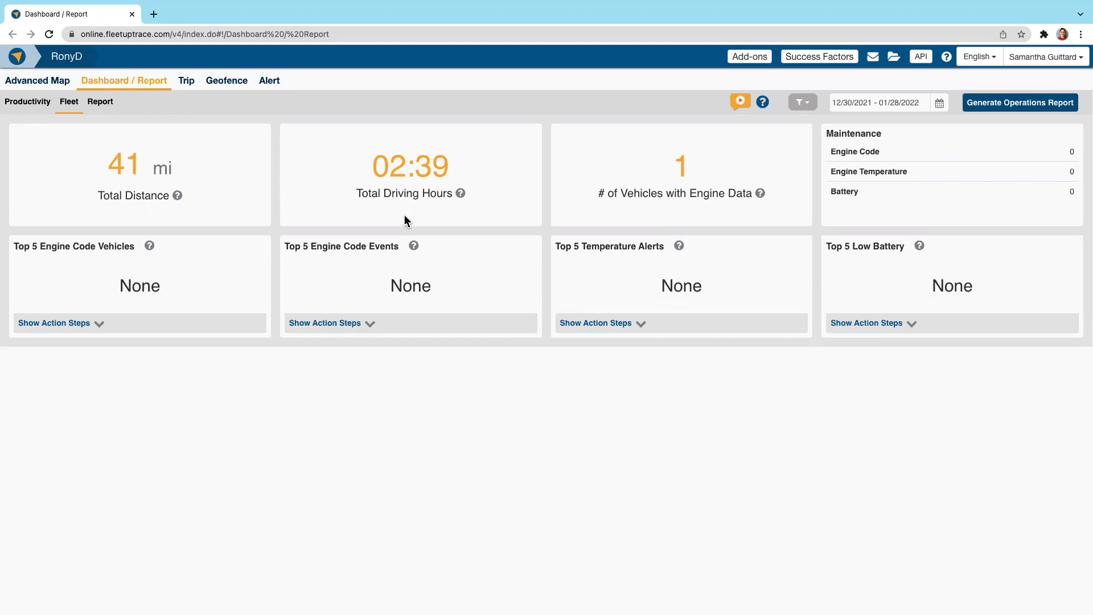
{"action": "left_click", "coordinate": [98, 101]}
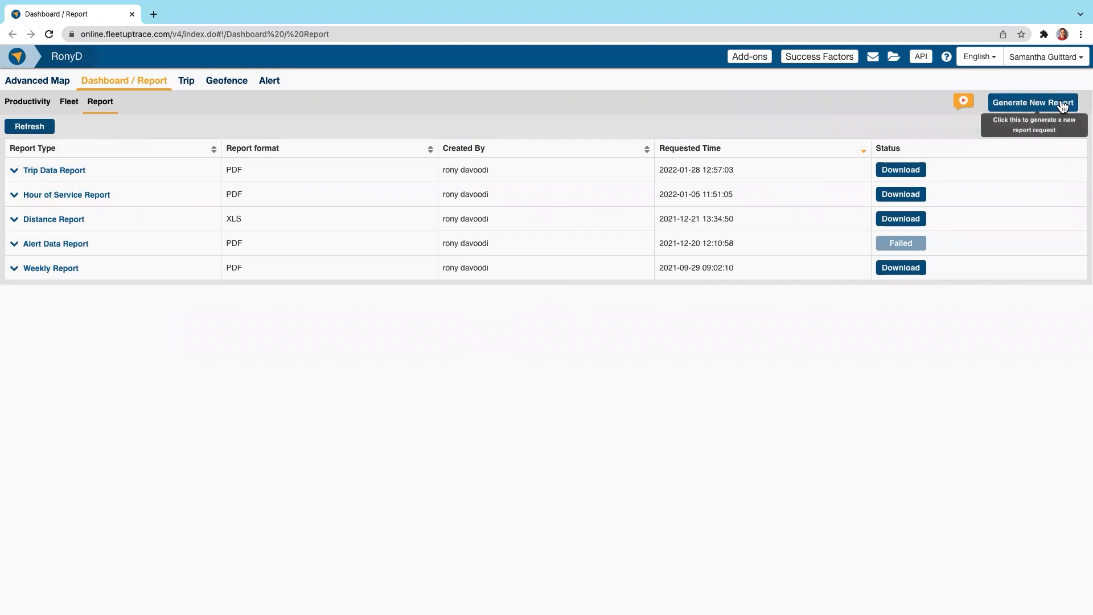
Step: Start a new report request with Trip Data Report as the report type
{"action": "left_click", "coordinate": [1014, 109]}
{"action": "left_click", "coordinate": [480, 268]}
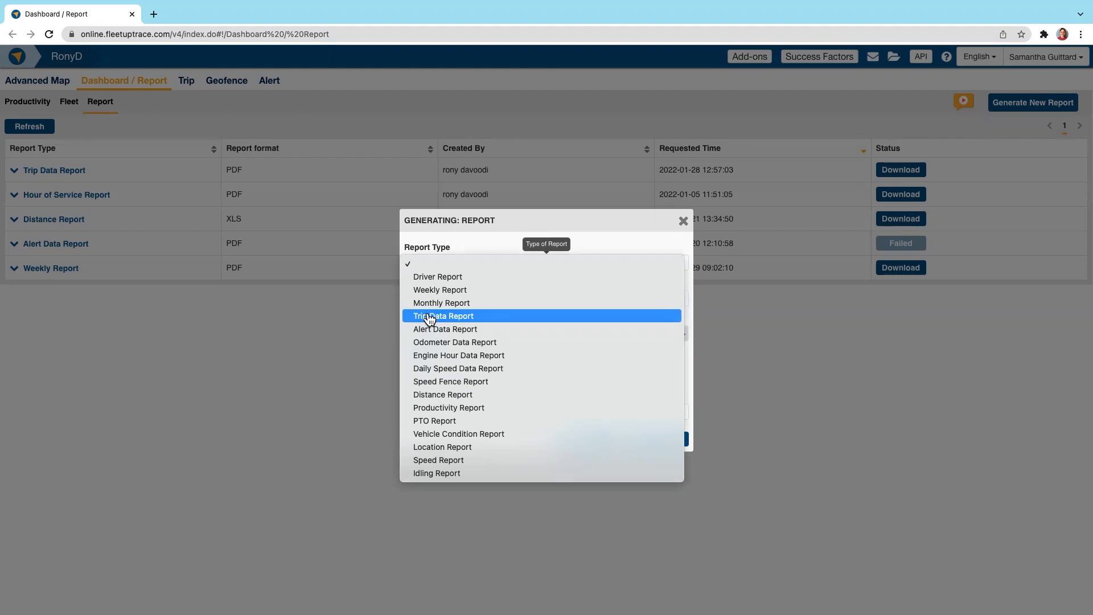
{"action": "mouse_move", "coordinate": [429, 319]}
{"action": "left_click", "coordinate": [429, 317]}
Step: Browse the custom date range back to July 2021 and set the report's date range to Last 7 Days
{"action": "left_click", "coordinate": [467, 305]}
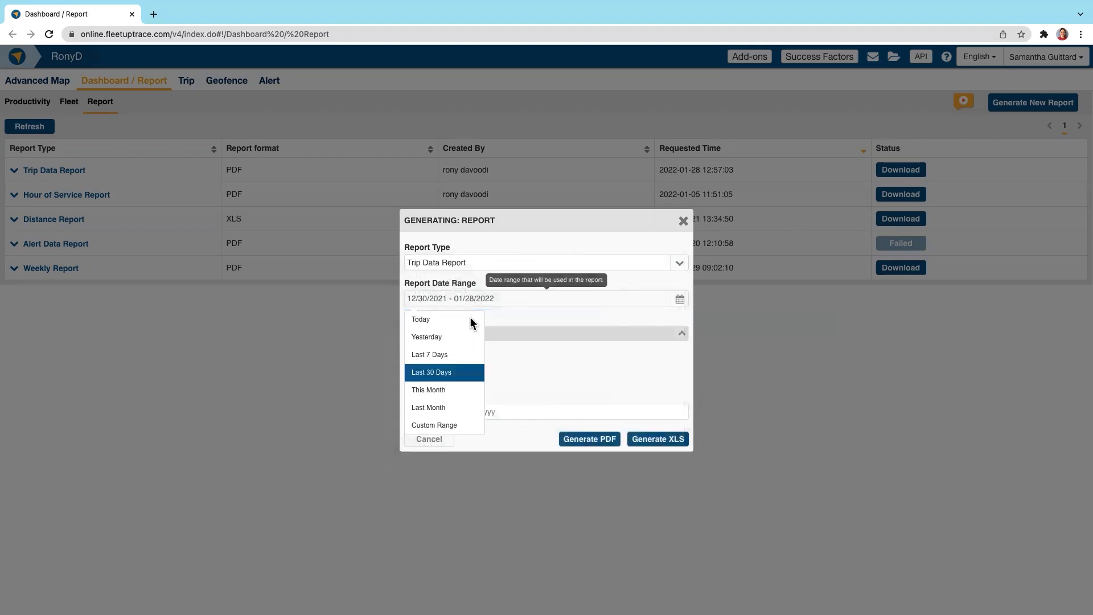
{"action": "left_click", "coordinate": [465, 429]}
{"action": "left_click", "coordinate": [498, 327]}
{"action": "left_click", "coordinate": [498, 327]}
{"action": "left_click", "coordinate": [498, 327]}
{"action": "left_click", "coordinate": [498, 327]}
{"action": "left_click", "coordinate": [498, 327]}
{"action": "left_click", "coordinate": [556, 447]}
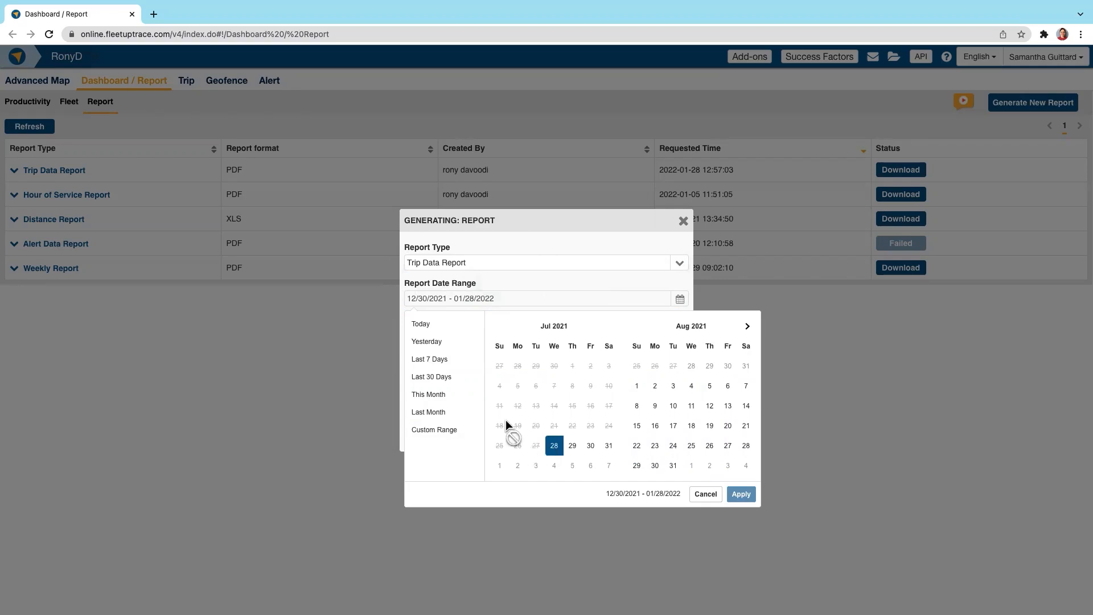
{"action": "left_click", "coordinate": [437, 359]}
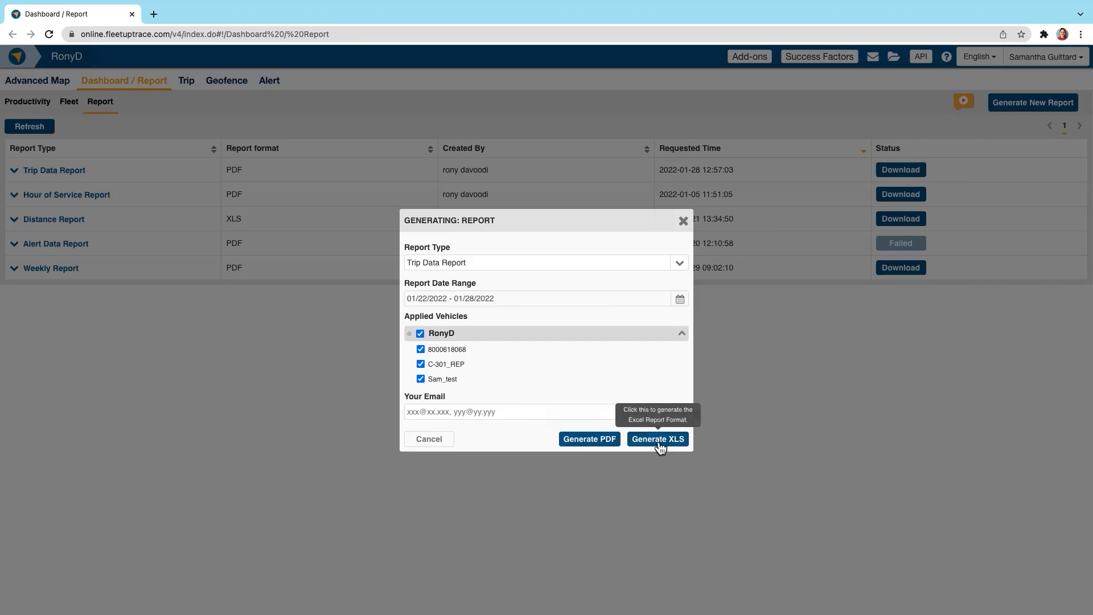
Step: Generate the report as a PDF without an e-mail address and check the new request's vehicles and dates in the report list
{"action": "left_click", "coordinate": [605, 441]}
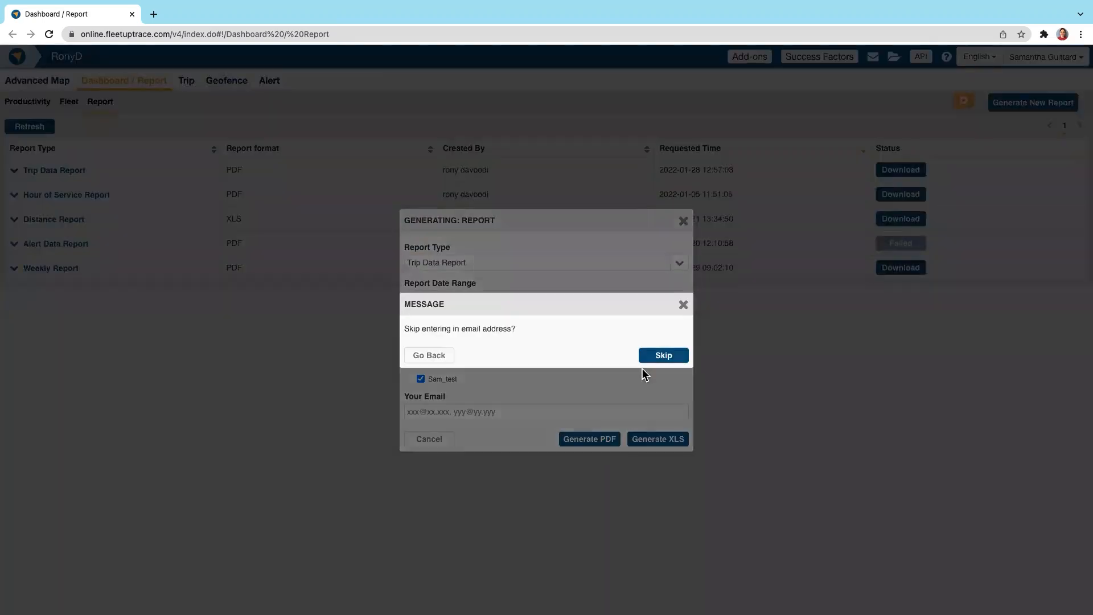
{"action": "left_click", "coordinate": [648, 358]}
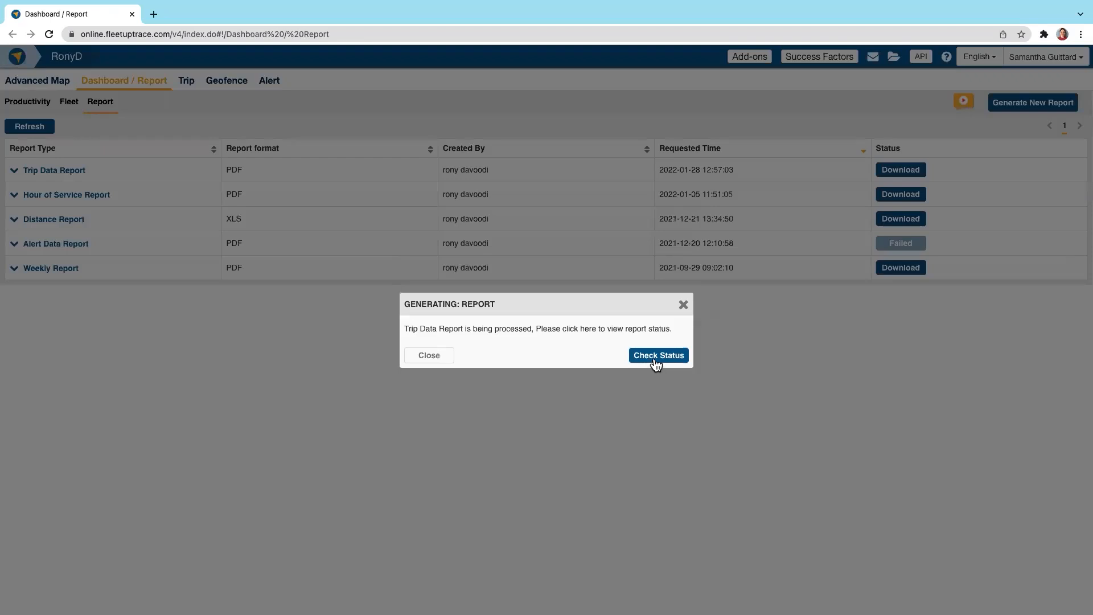
{"action": "left_click", "coordinate": [654, 358]}
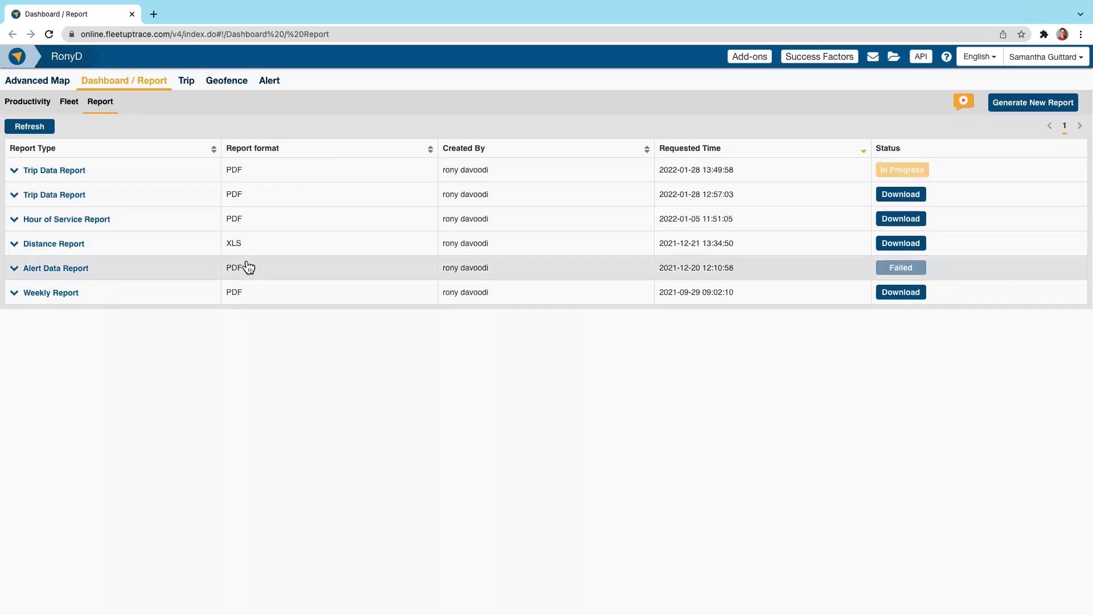
{"action": "left_click", "coordinate": [15, 170]}
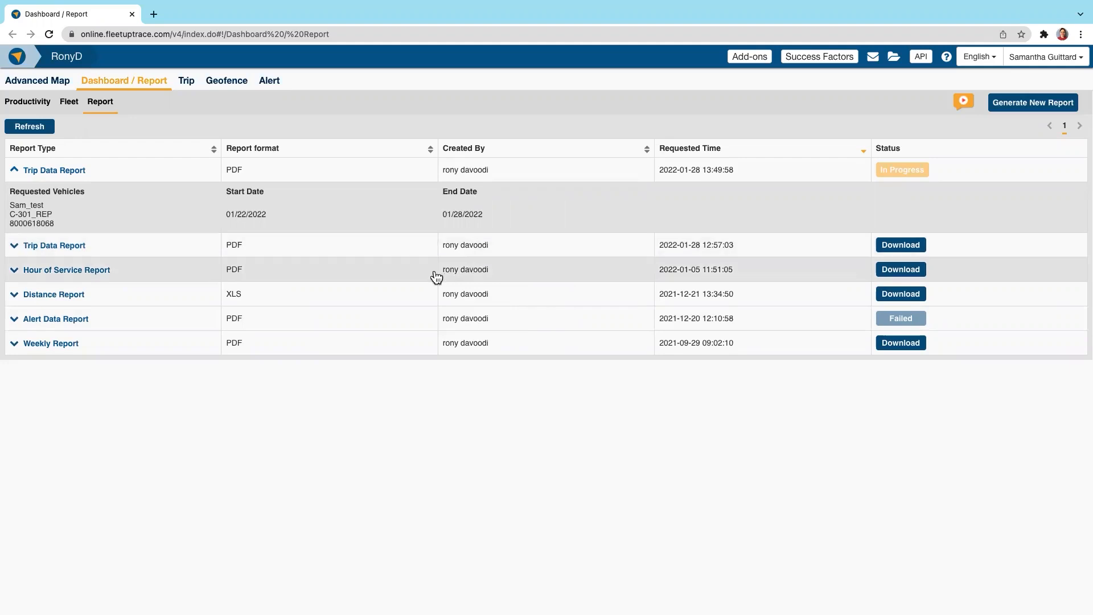
{"action": "left_click", "coordinate": [15, 170]}
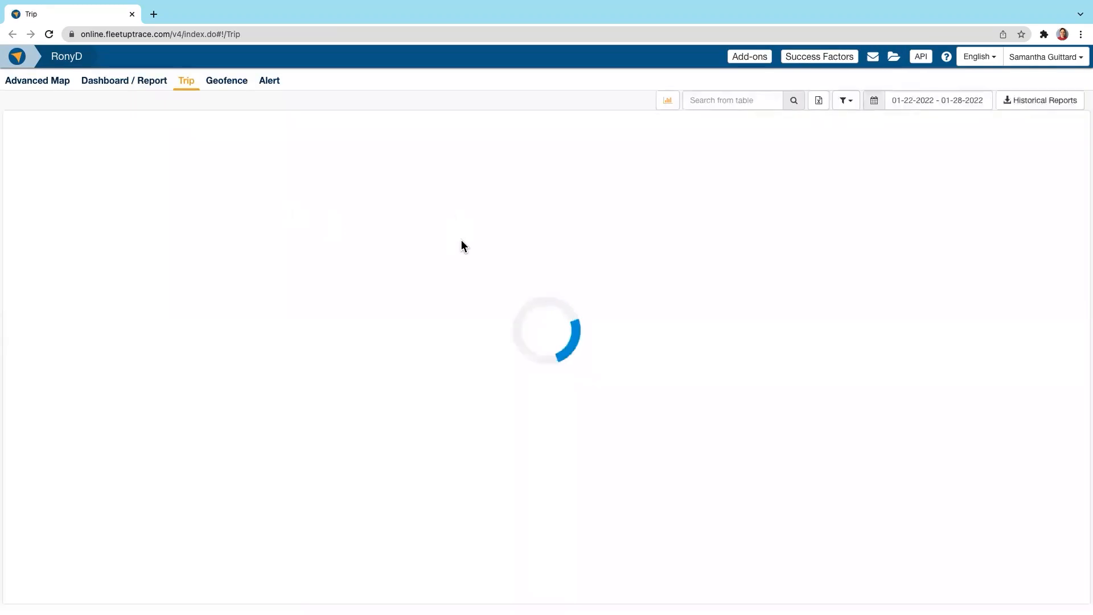
Step: Review the date range presets for vehicle trips without changing them and open Sam_test's trip details
{"action": "left_click", "coordinate": [872, 108]}
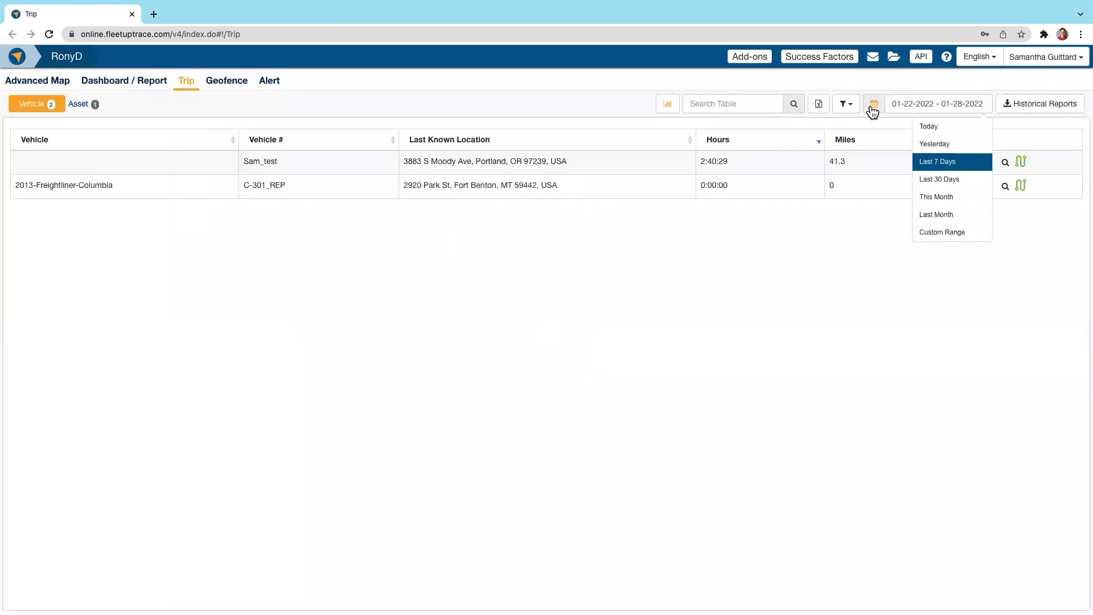
{"action": "left_click", "coordinate": [848, 234]}
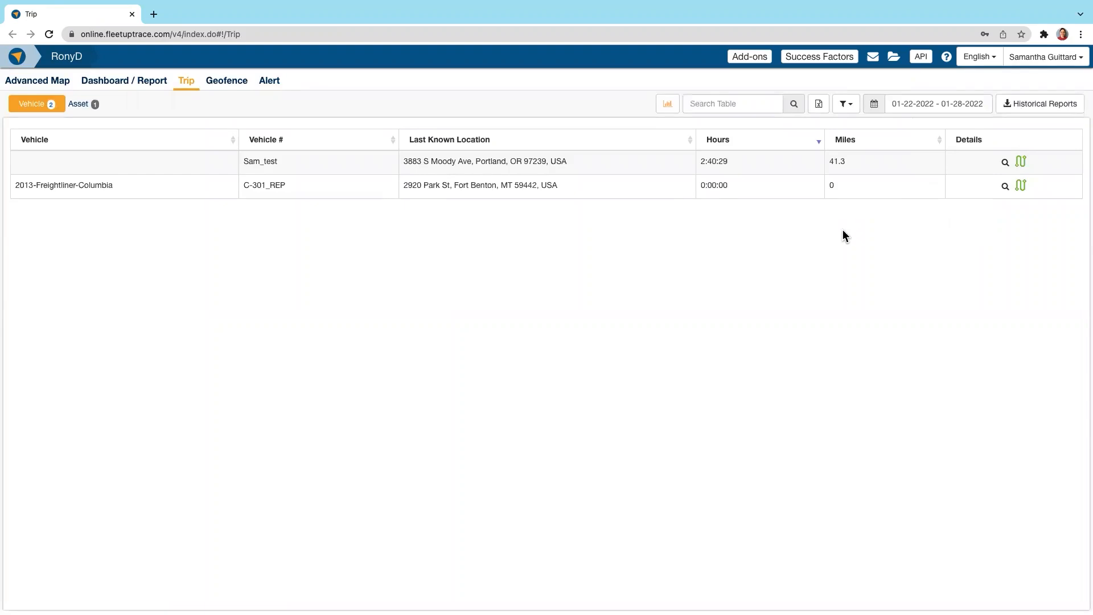
{"action": "left_click", "coordinate": [1006, 164]}
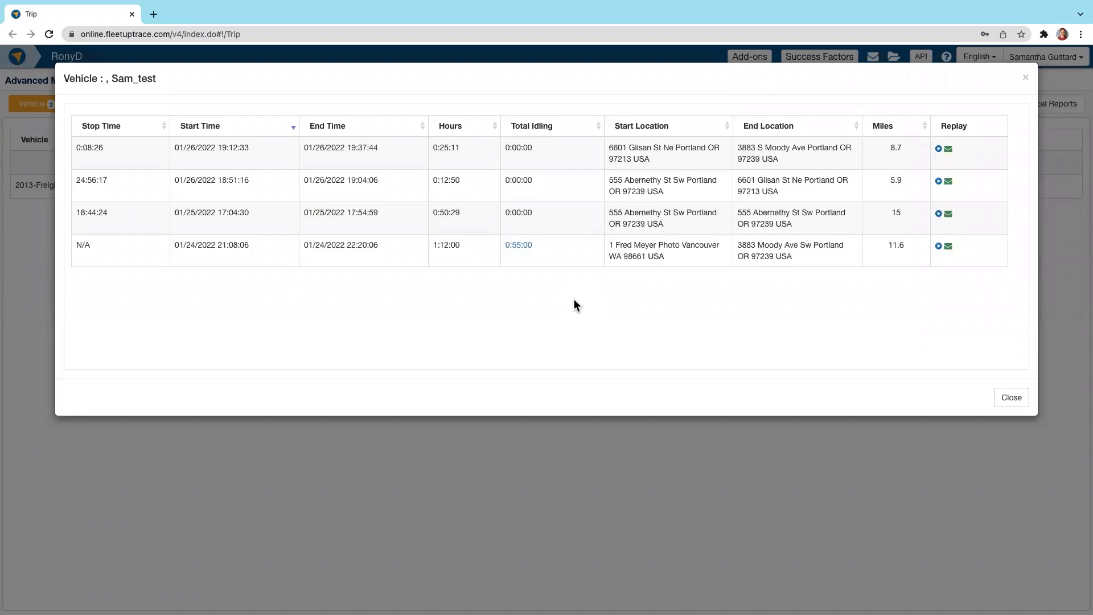
Step: Replay Sam_test's 01/24/2022 trip, trying 8X and 2X speeds and jumping ahead on the timeline, and close the replay
{"action": "left_click", "coordinate": [938, 246]}
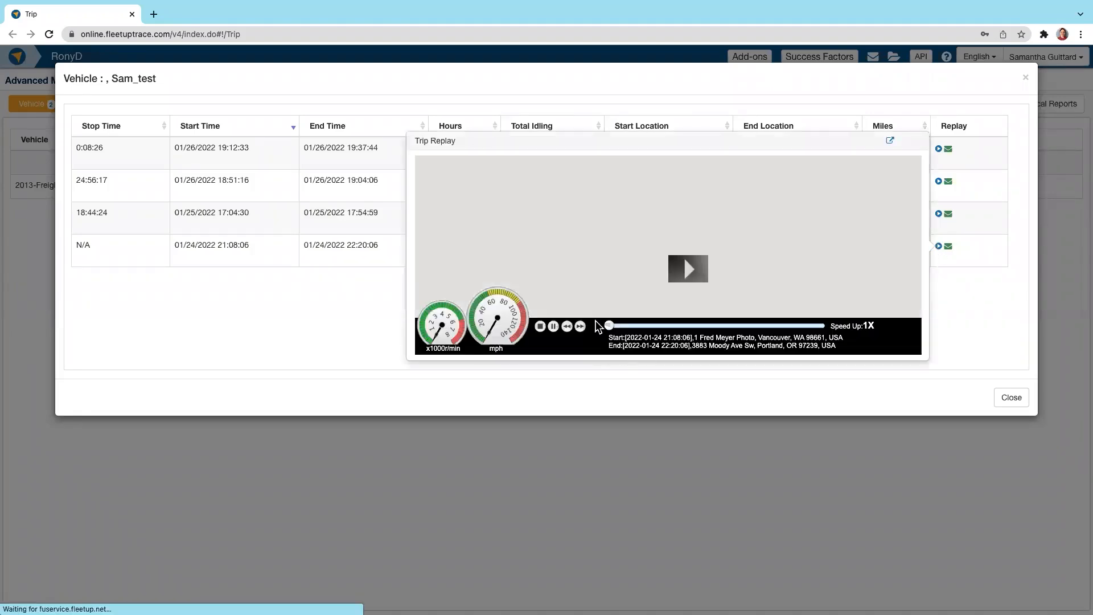
{"action": "left_click", "coordinate": [690, 269]}
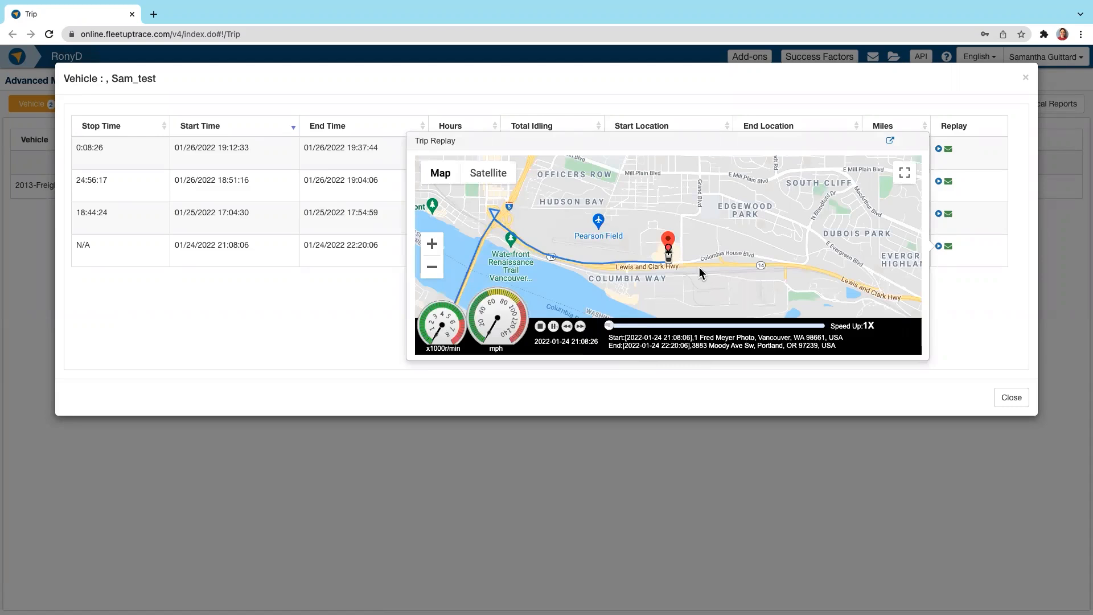
{"action": "left_click", "coordinate": [580, 331]}
{"action": "left_click", "coordinate": [580, 330]}
{"action": "left_click", "coordinate": [580, 330]}
{"action": "left_click", "coordinate": [752, 327]}
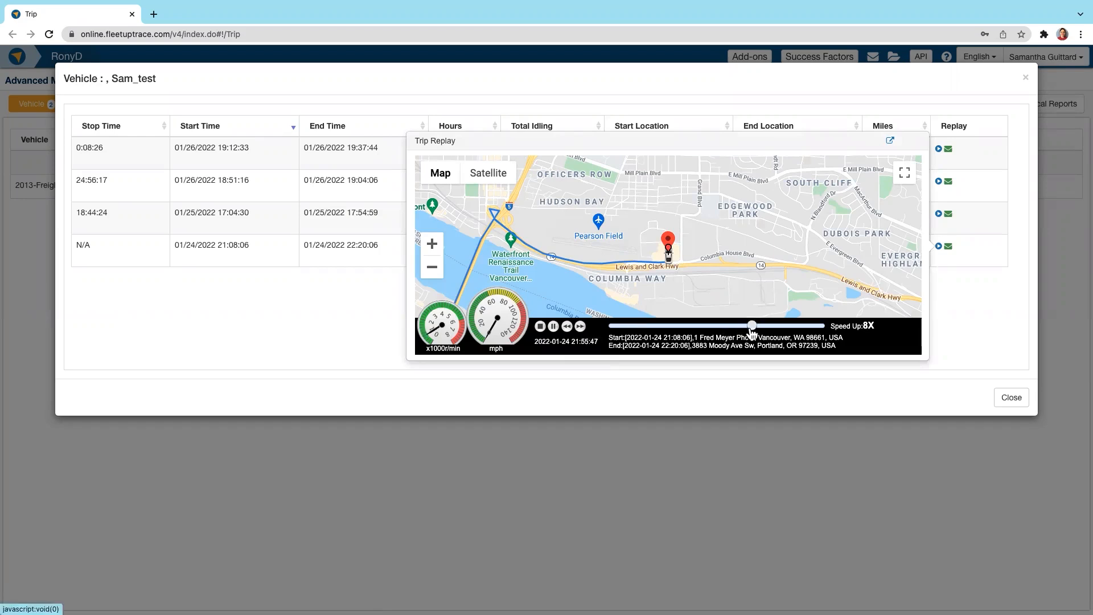
{"action": "left_click", "coordinate": [566, 327]}
{"action": "left_click", "coordinate": [567, 326]}
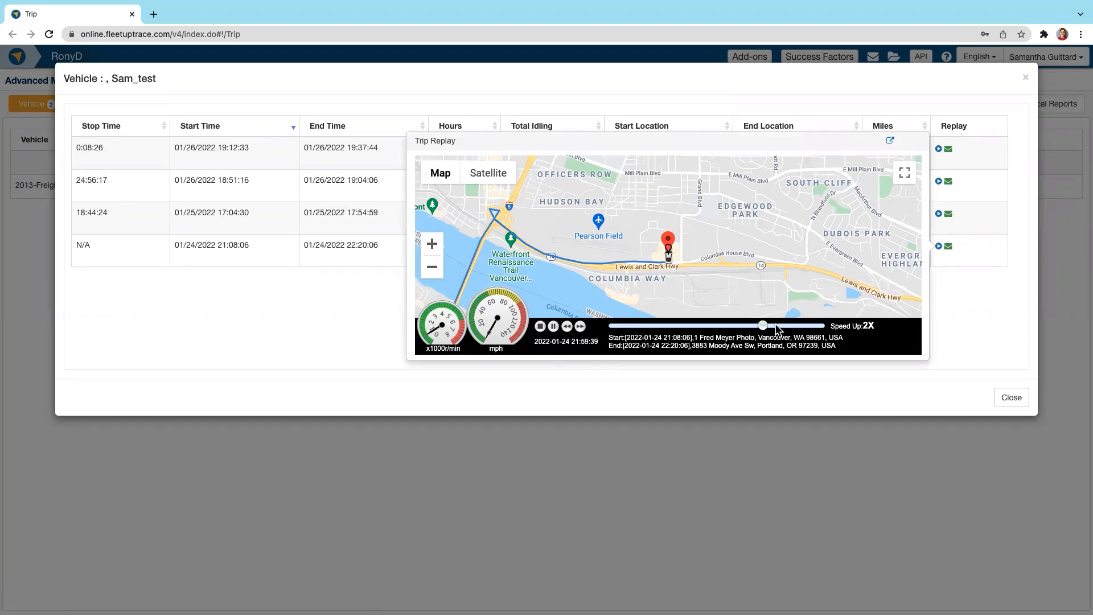
{"action": "left_click", "coordinate": [790, 327]}
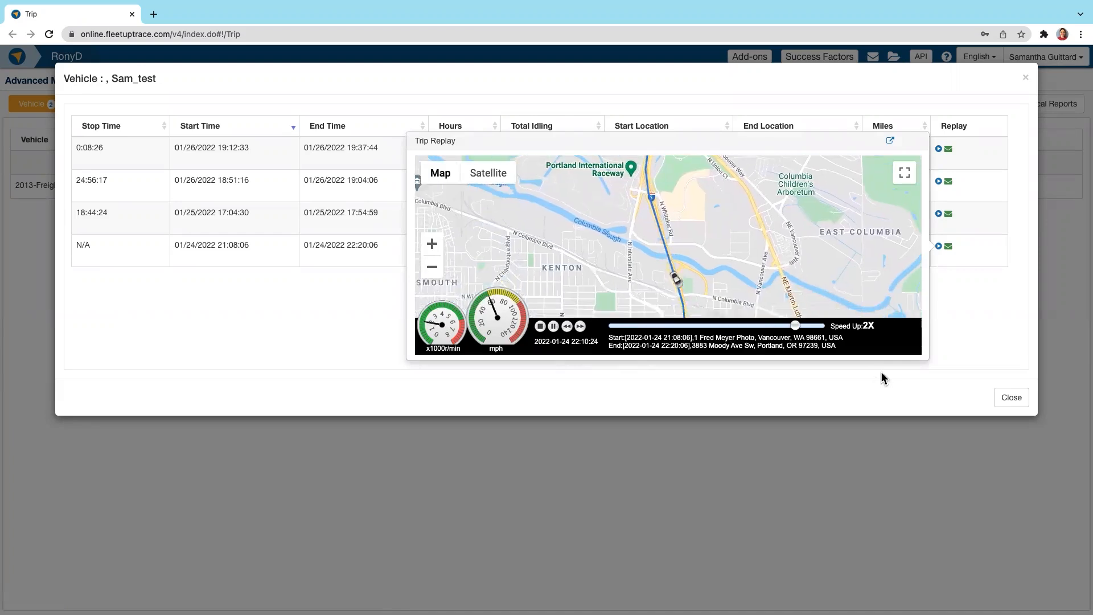
{"action": "left_click", "coordinate": [919, 375]}
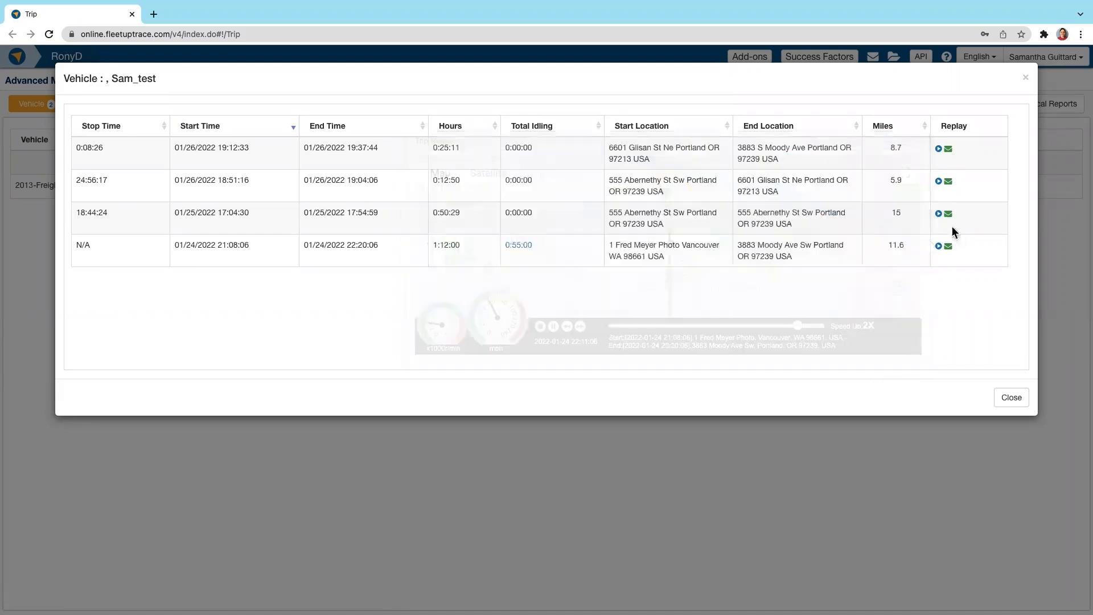
Step: Preview the trip replay e-mail for the 01/24/2022 trip and cancel it without sending
{"action": "left_click", "coordinate": [949, 247]}
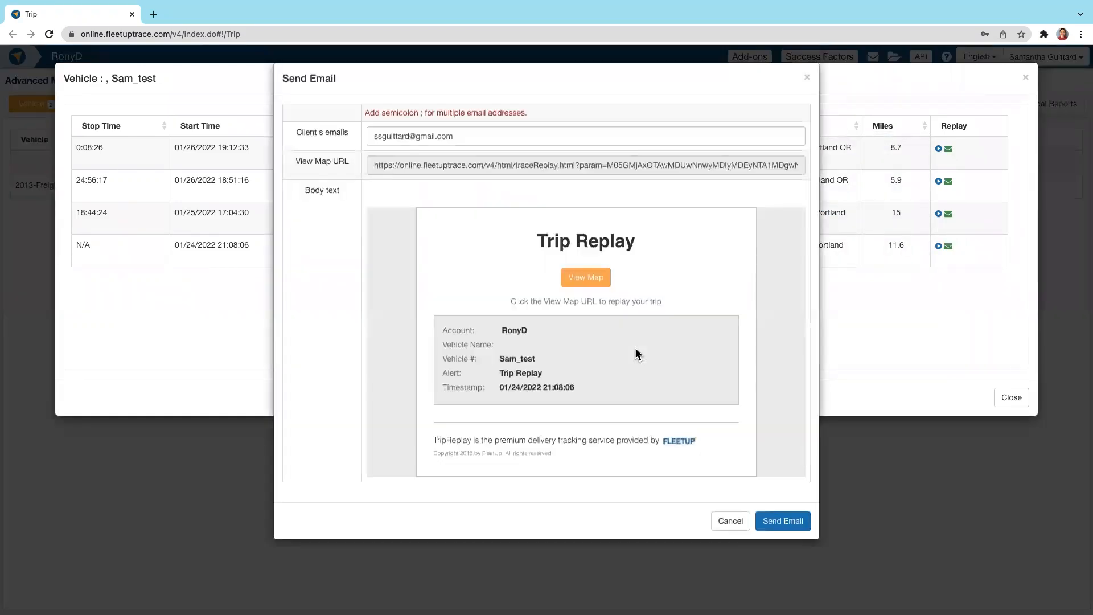
{"action": "left_click", "coordinate": [728, 522]}
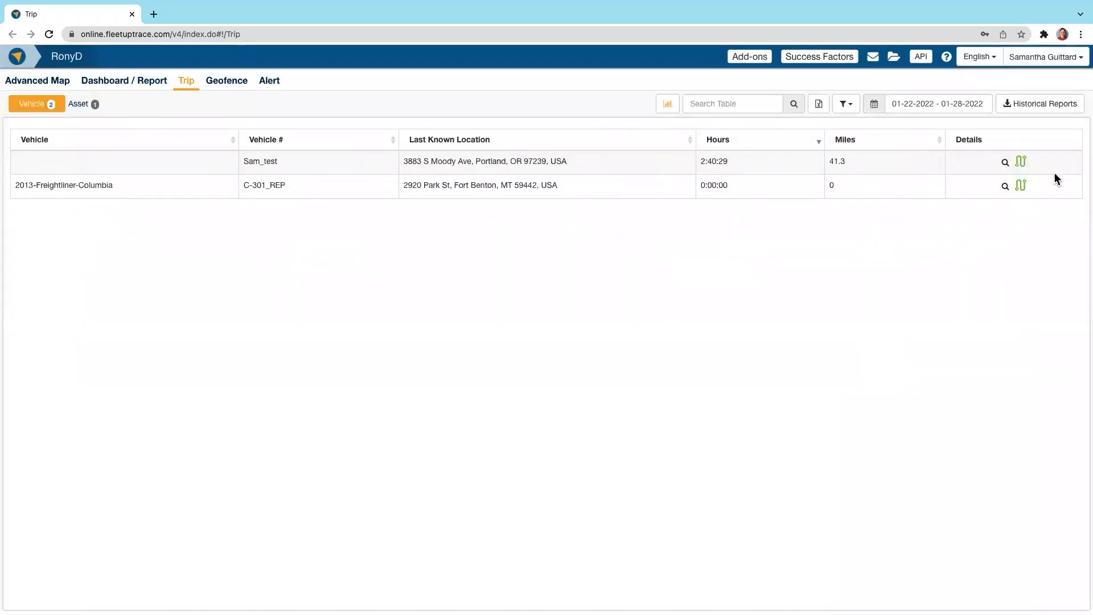
Step: Open Sam_test's daily trip summary for 01/26/2022 and toggle the Trip 1 and Trip 2 routes on the map
{"action": "left_click", "coordinate": [1020, 162]}
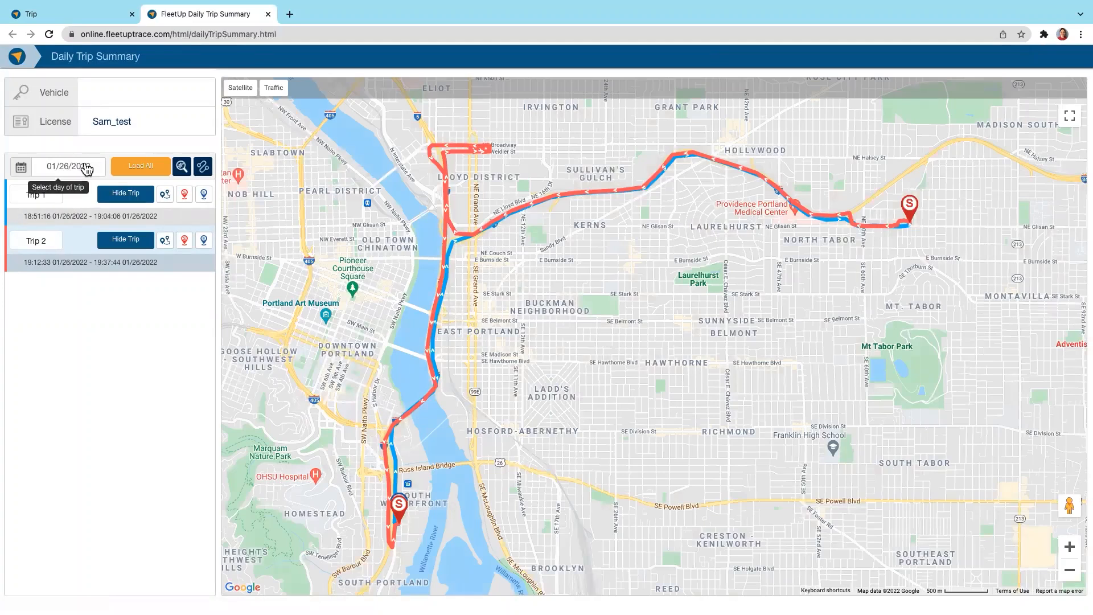
{"action": "left_click", "coordinate": [116, 196]}
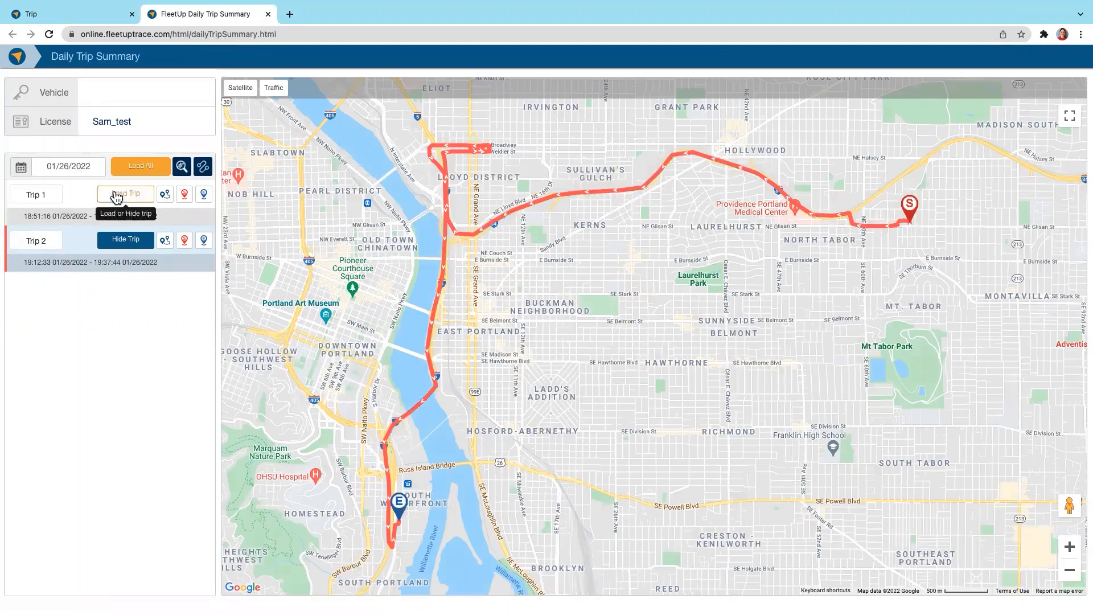
{"action": "left_click", "coordinate": [122, 239]}
{"action": "left_click", "coordinate": [117, 194]}
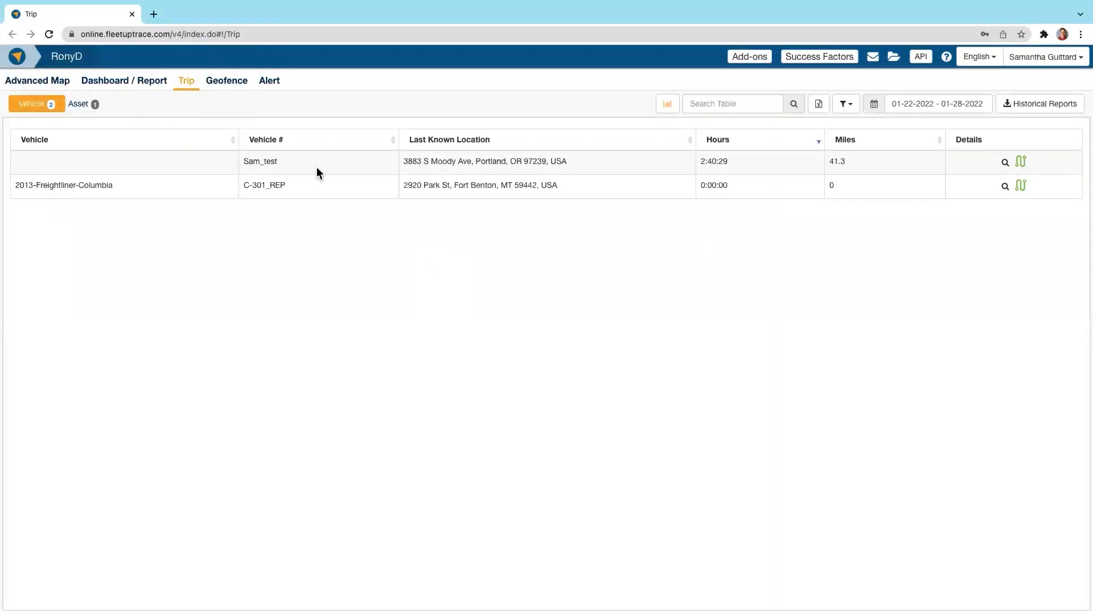
Step: Open the geofence visit records and set their date range to the last 30 days, 12-30-2021 to 01-28-2022
{"action": "left_click", "coordinate": [224, 83]}
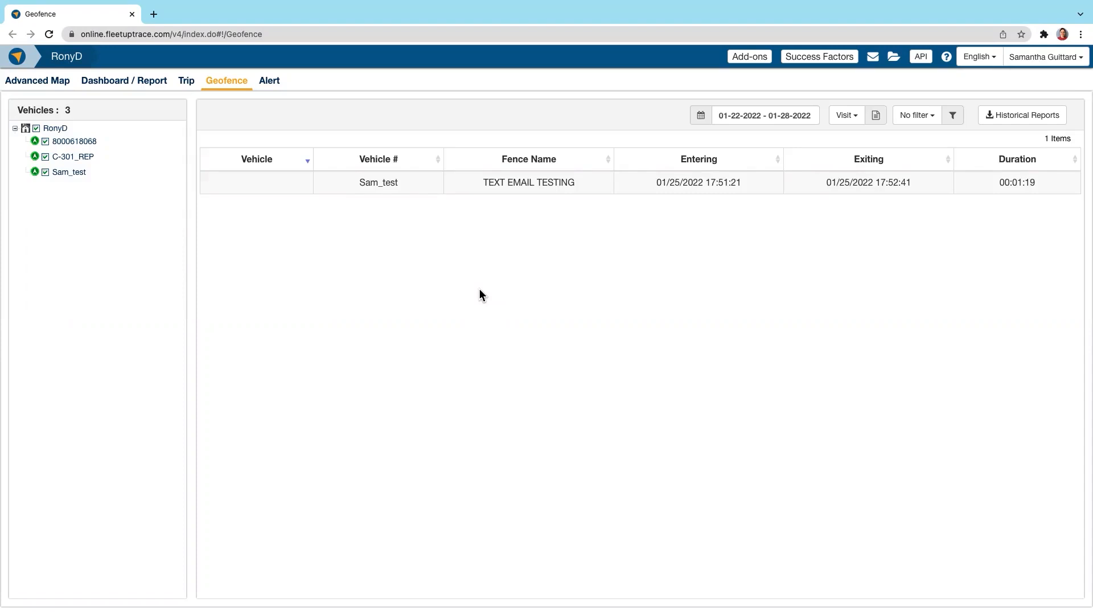
{"action": "left_click", "coordinate": [702, 114]}
{"action": "left_click", "coordinate": [777, 207]}
{"action": "left_click", "coordinate": [718, 119]}
{"action": "left_click", "coordinate": [762, 189]}
Step: Switch the geofence records from visits to transit
{"action": "left_click", "coordinate": [848, 115]}
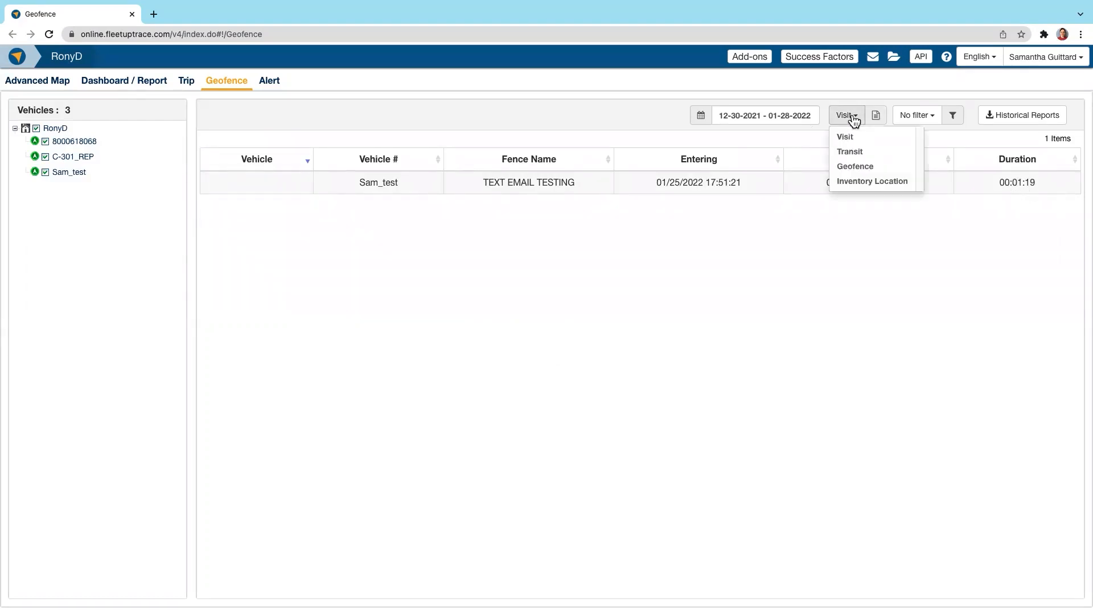
{"action": "left_click", "coordinate": [850, 152]}
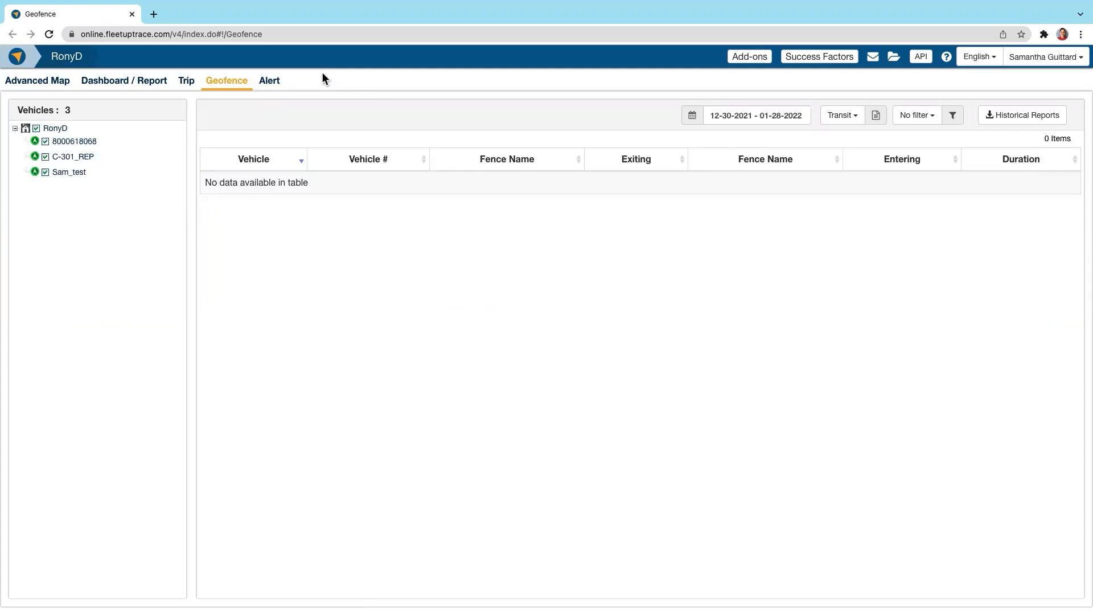
{"action": "left_click", "coordinate": [266, 84]}
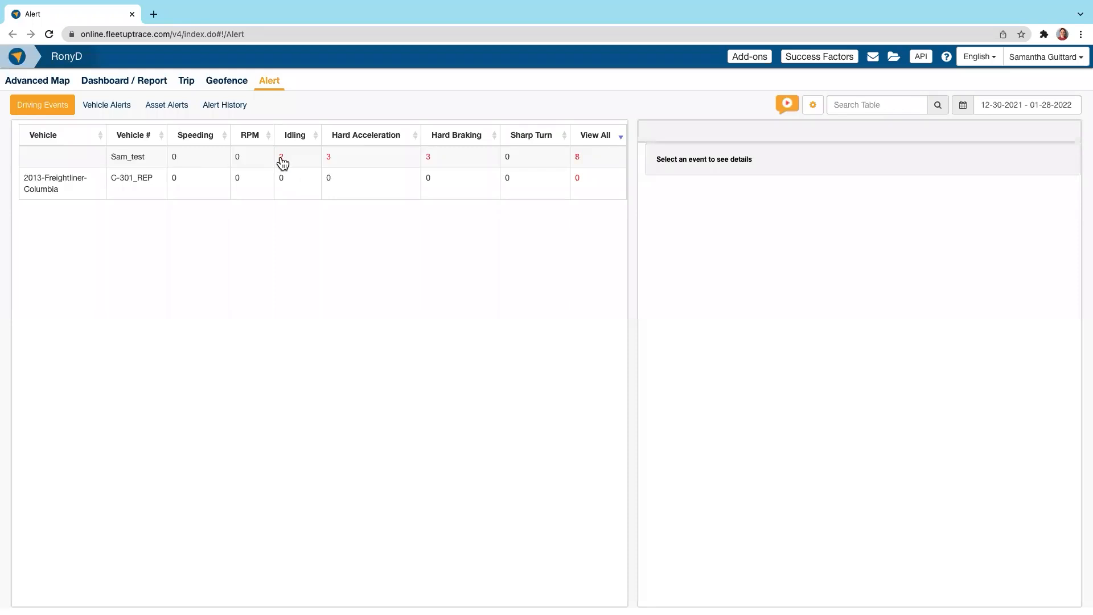
{"action": "left_click", "coordinate": [428, 160]}
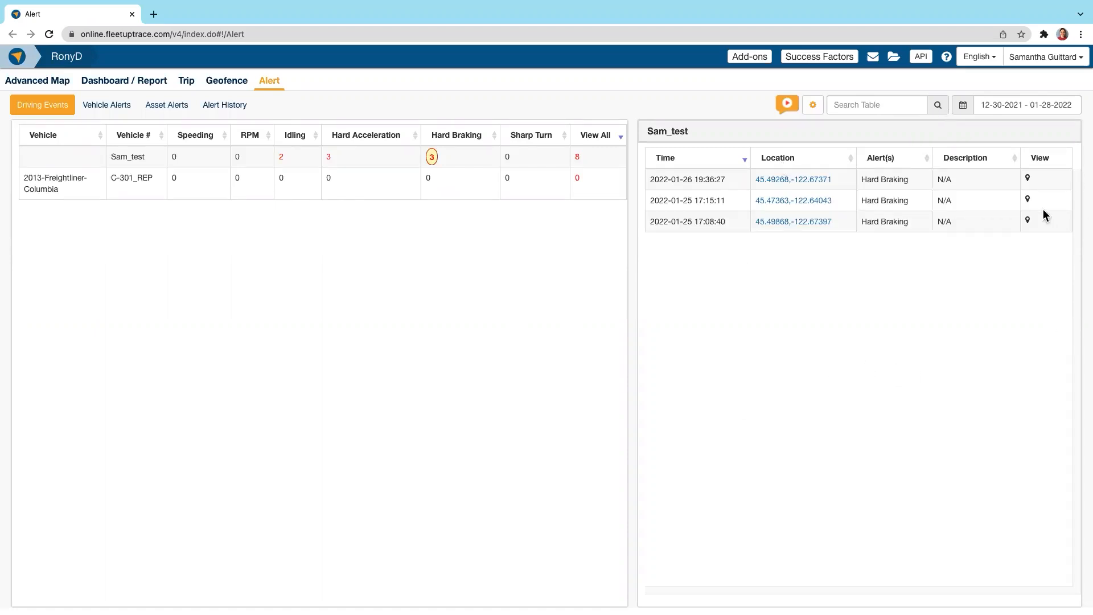
{"action": "left_click", "coordinate": [1028, 178]}
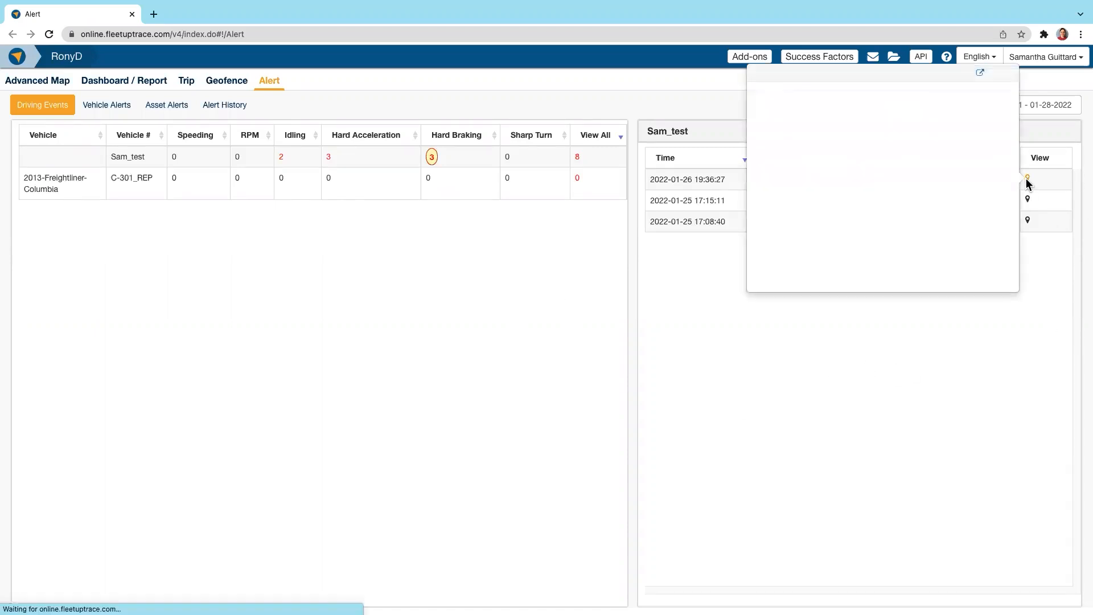
{"action": "left_click", "coordinate": [916, 371]}
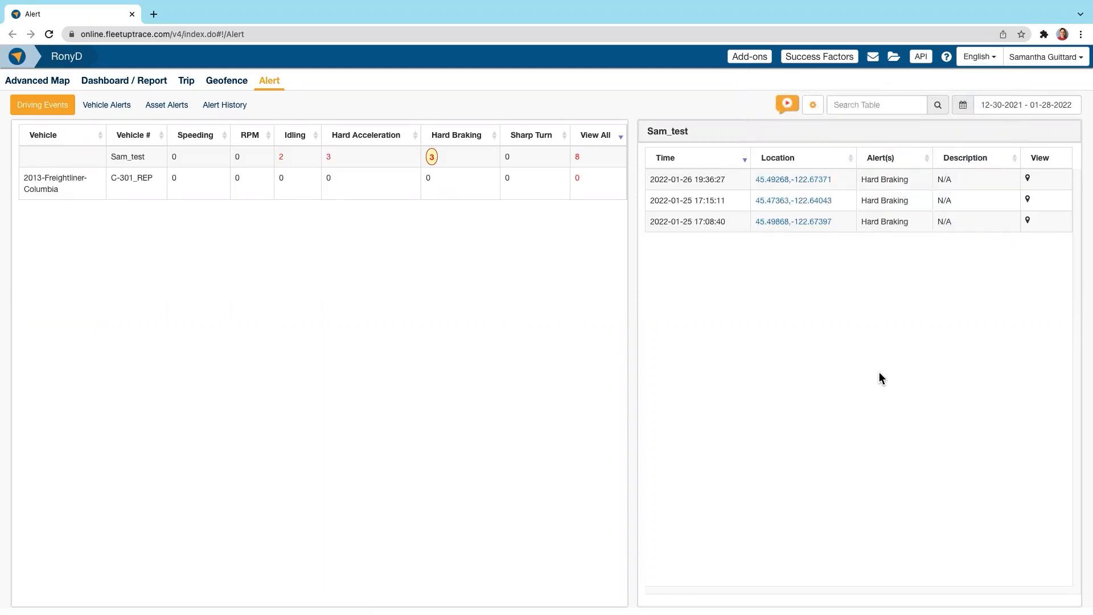
Step: Review the vehicle alerts and asset alerts, and open the alert history
{"action": "left_click", "coordinate": [106, 108]}
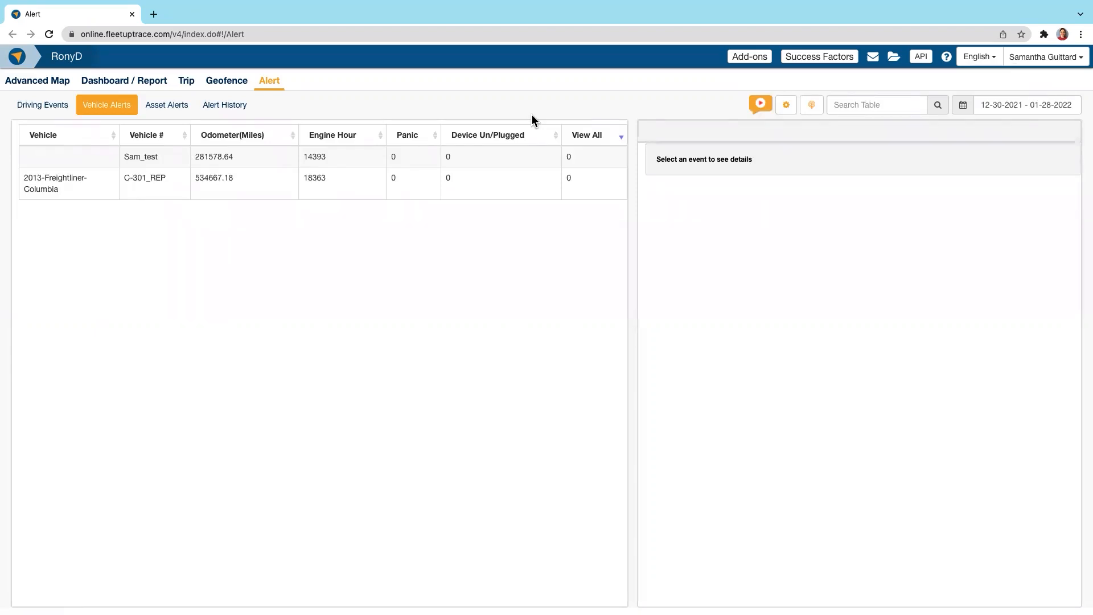
{"action": "left_click", "coordinate": [155, 110]}
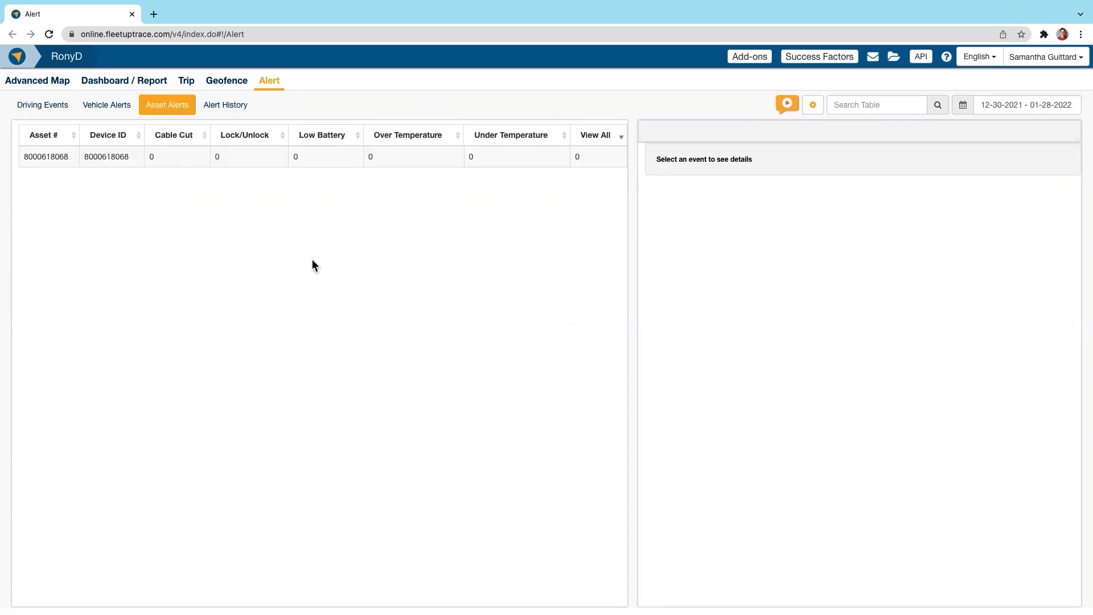
{"action": "left_click", "coordinate": [216, 105]}
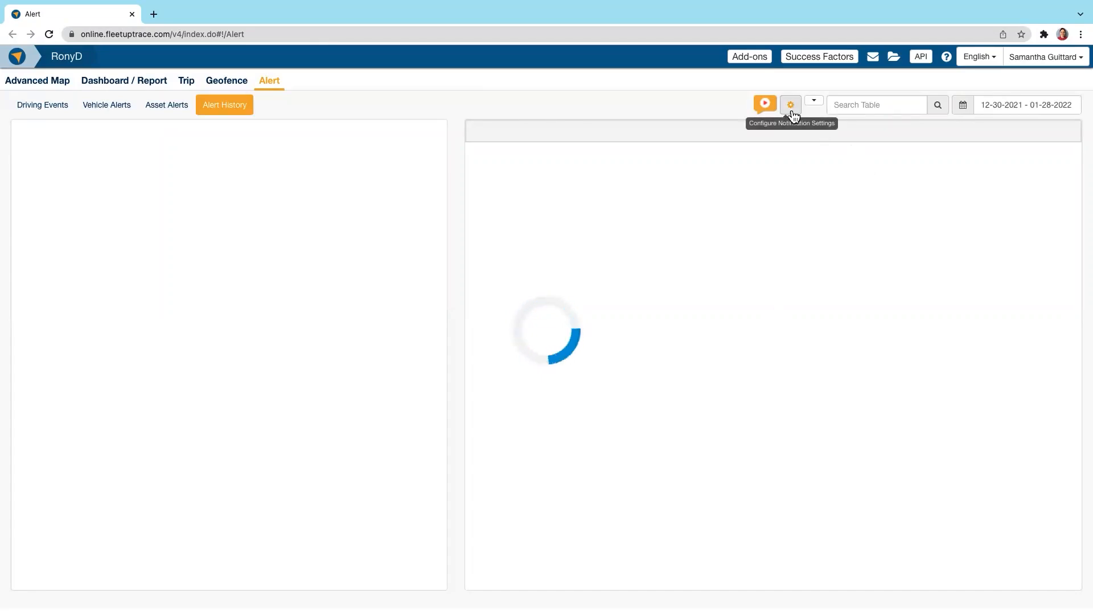
Step: In the alert settings, start an alert notification named Plugged/Unplugged with the Unplugged and Plugged alert types
{"action": "left_click", "coordinate": [1052, 61]}
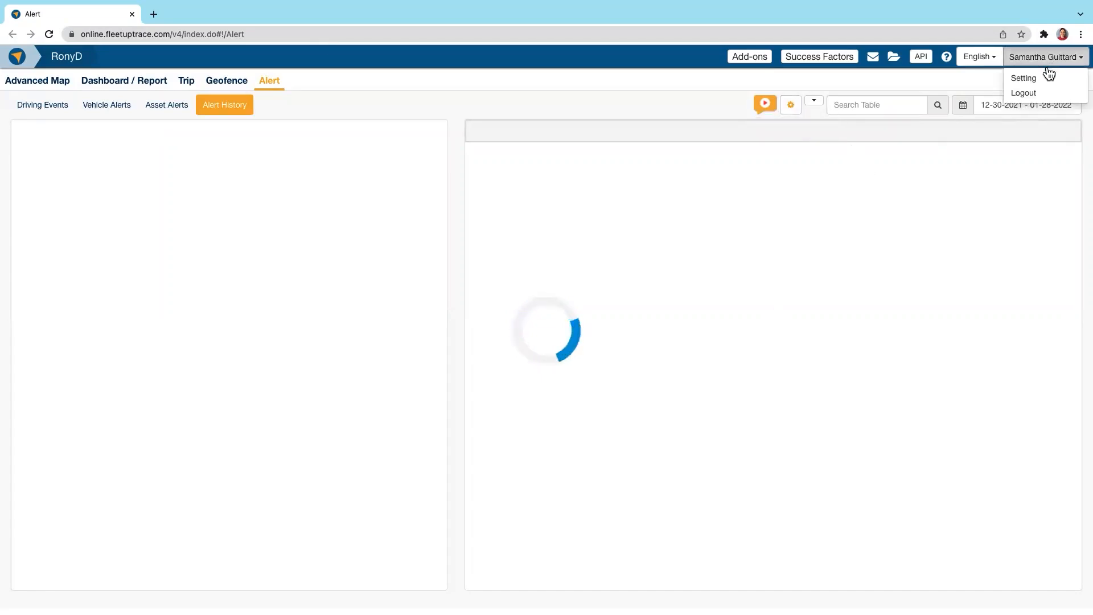
{"action": "left_click", "coordinate": [1037, 80]}
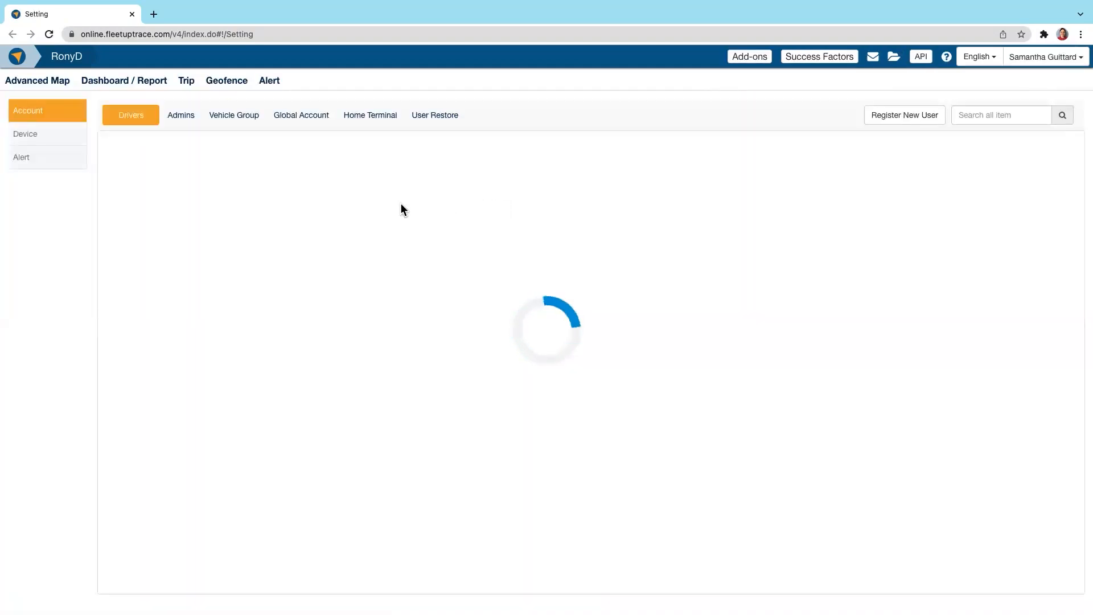
{"action": "left_click", "coordinate": [55, 164]}
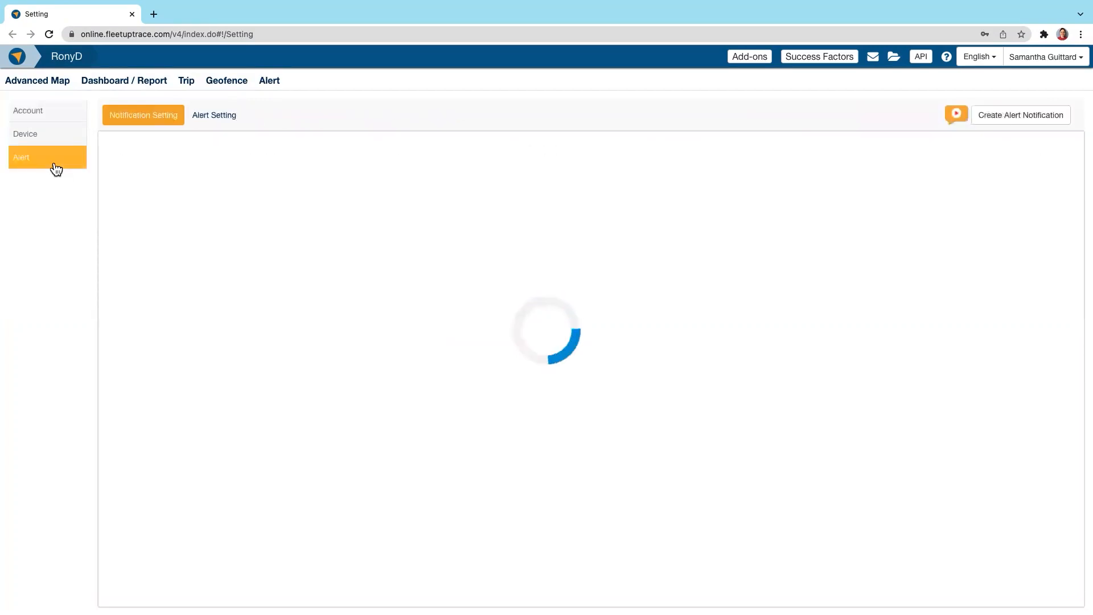
{"action": "left_click", "coordinate": [1027, 126]}
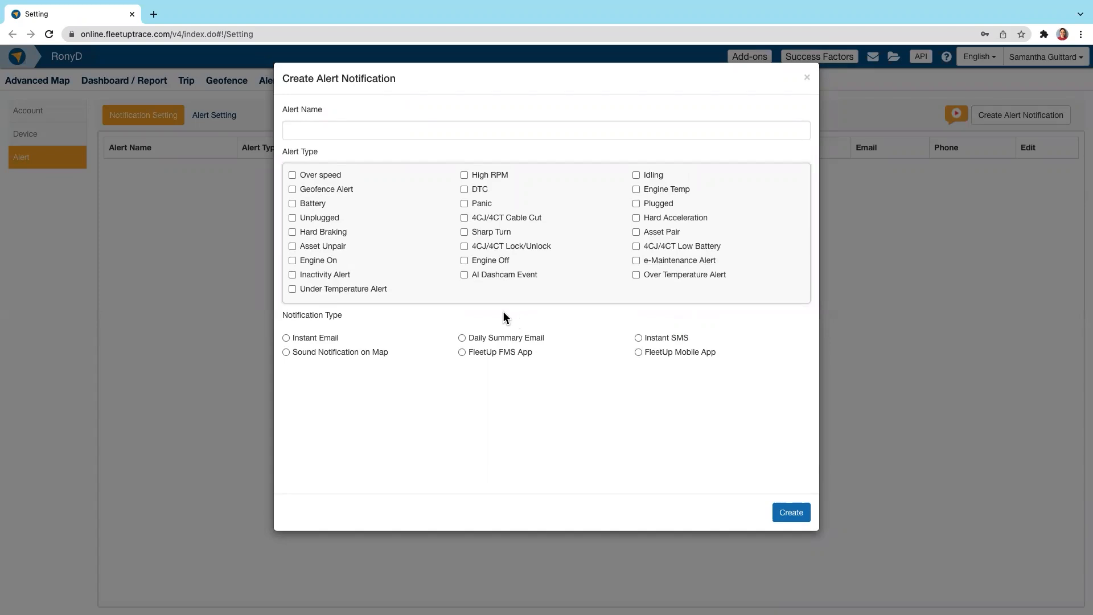
{"action": "left_click", "coordinate": [319, 218]}
{"action": "left_click", "coordinate": [662, 204]}
{"action": "left_click", "coordinate": [348, 138]}
{"action": "type", "text": "Plugged/Unplugged"}
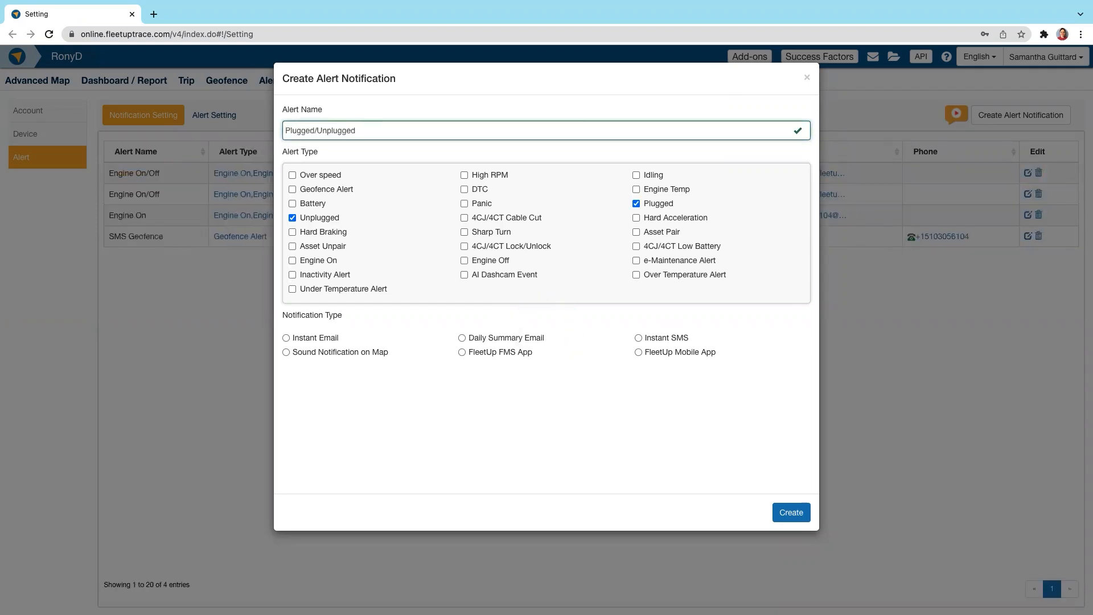
Step: Try the different notification types, settle on Instant SMS, and select all vehicles in the directory for the alert
{"action": "left_click", "coordinate": [638, 339]}
{"action": "left_click", "coordinate": [322, 339]}
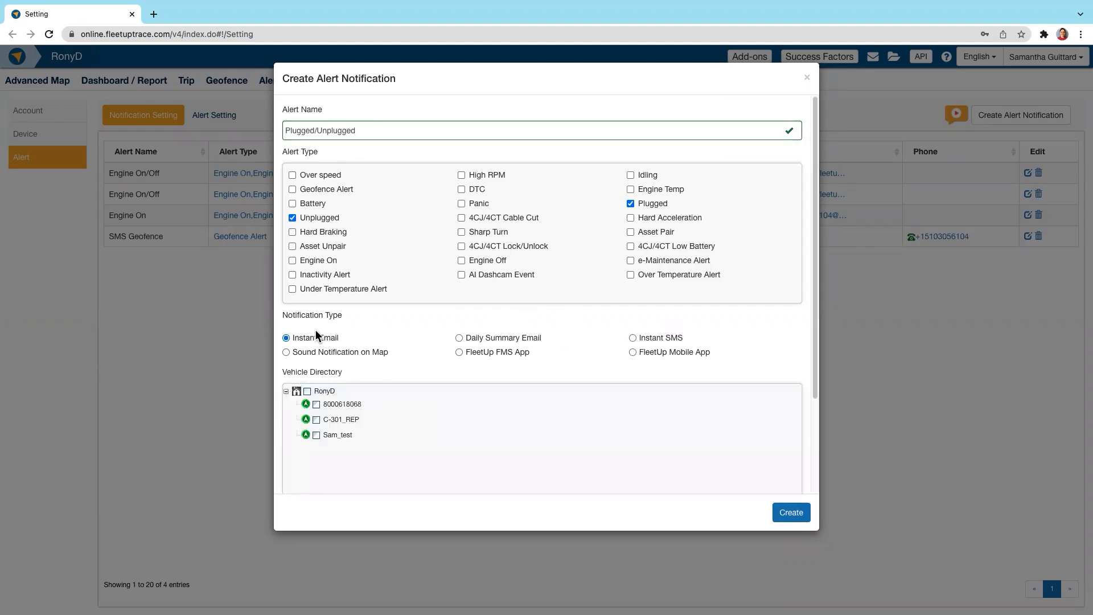
{"action": "left_click", "coordinate": [524, 338]}
{"action": "left_click", "coordinate": [519, 353]}
{"action": "left_click", "coordinate": [652, 338]}
{"action": "scroll", "coordinate": [522, 320], "scroll_direction": "down", "scroll_amount": 2}
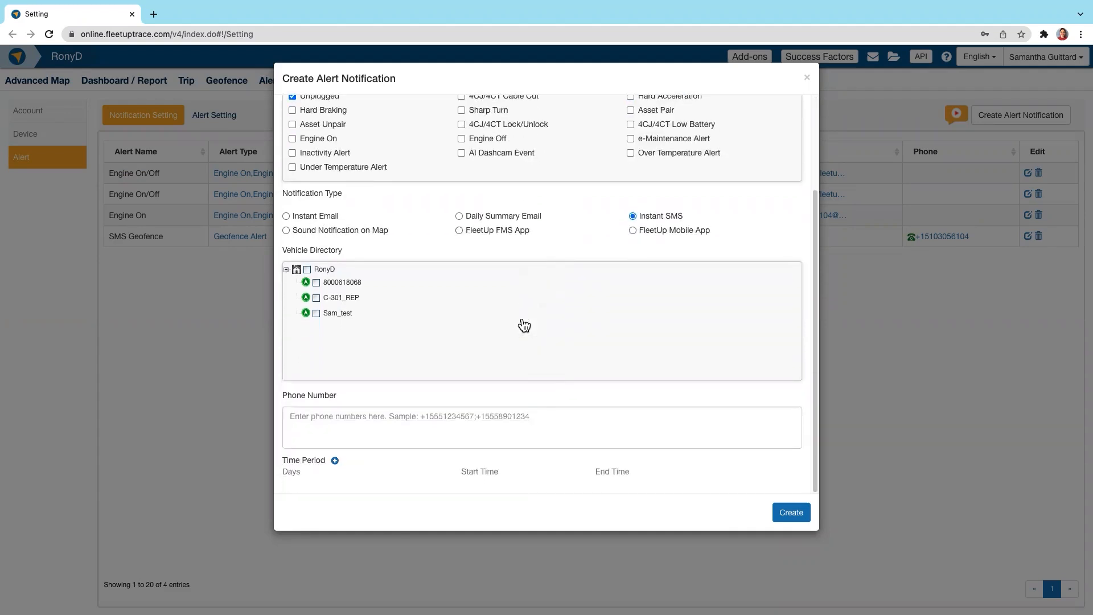
{"action": "left_click", "coordinate": [307, 269]}
Step: Enter two recipient phone numbers for the SMS alert, separated by a semicolon
{"action": "left_click", "coordinate": [363, 429]}
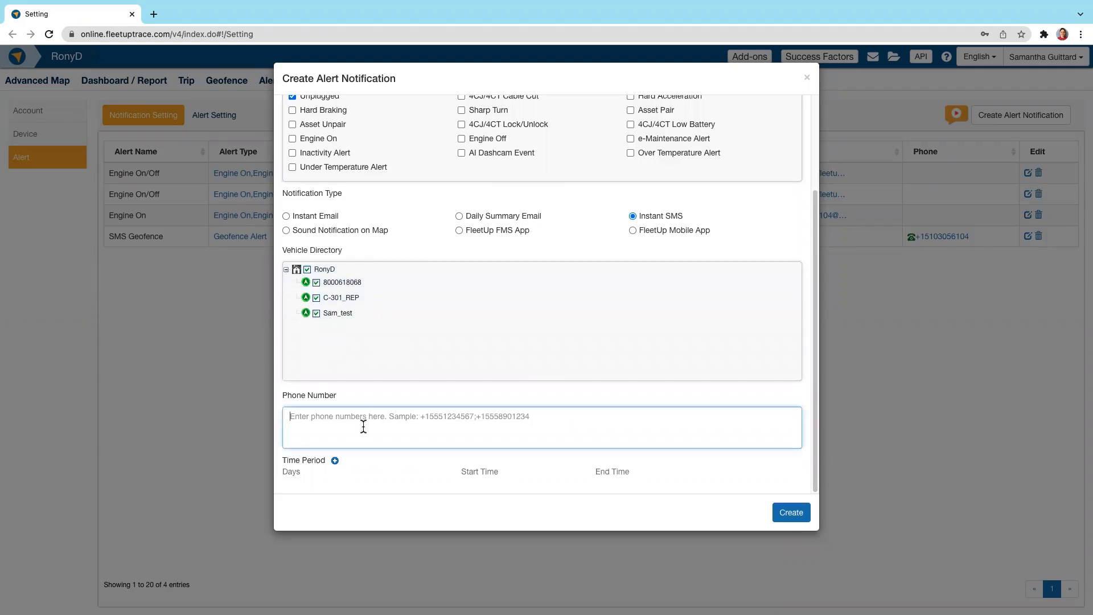
{"action": "type", "text": "+1"}
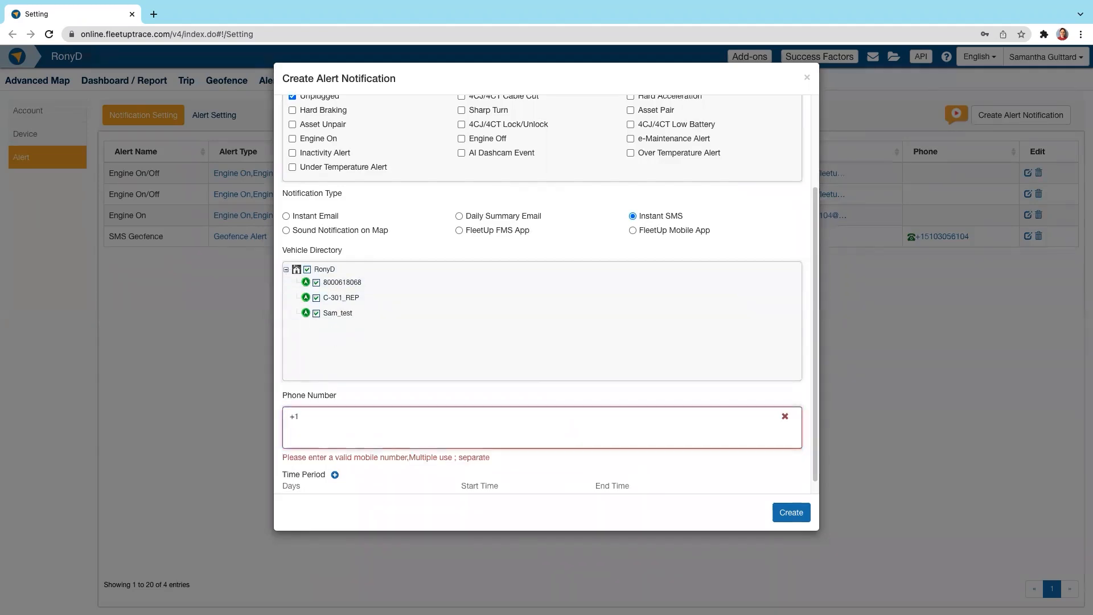
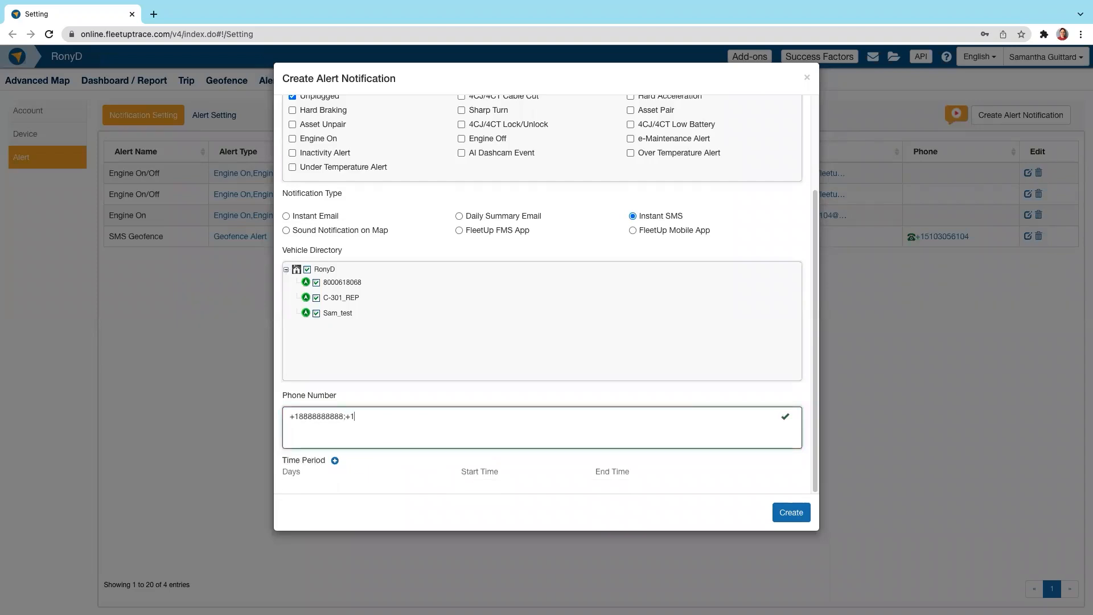
Step: Add an Every Day time period ending at 23:59, create the alert notification, and dismiss the message
{"action": "left_click", "coordinate": [335, 461]}
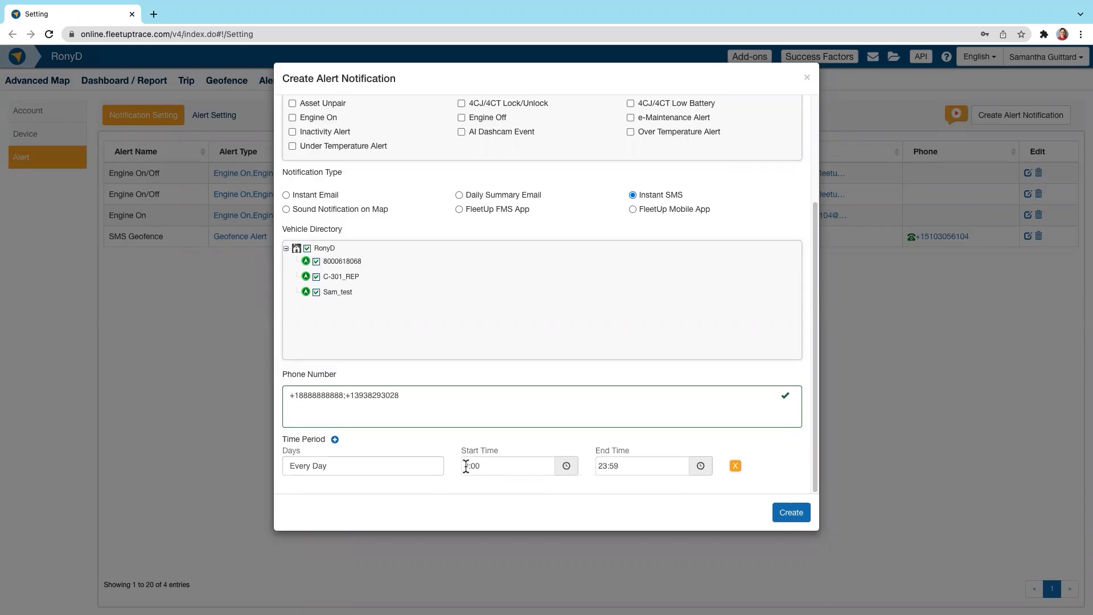
{"action": "left_click", "coordinate": [799, 519]}
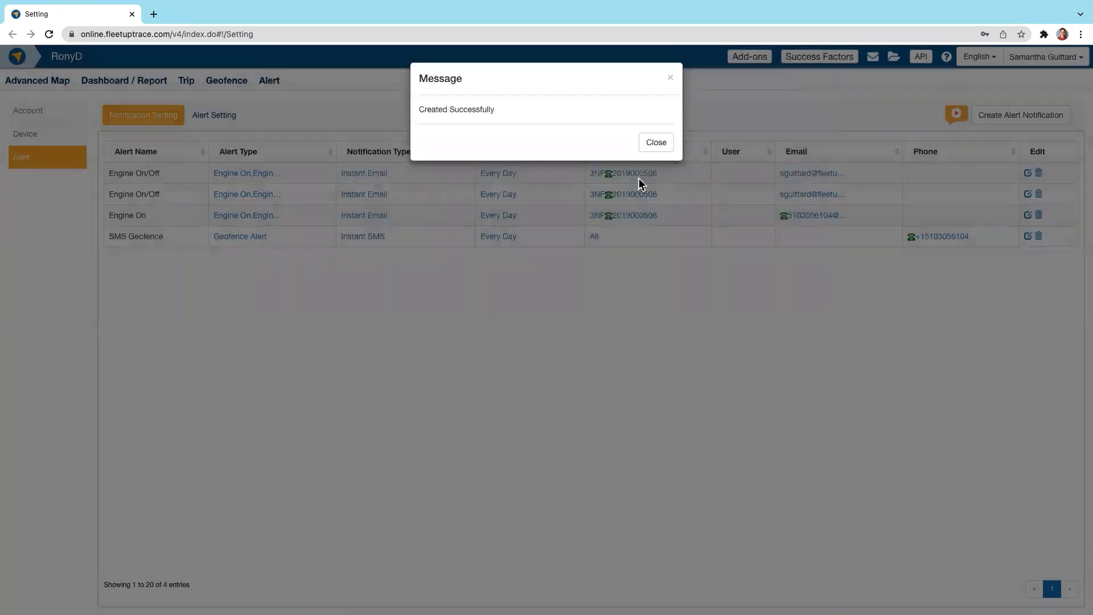
{"action": "left_click", "coordinate": [635, 148]}
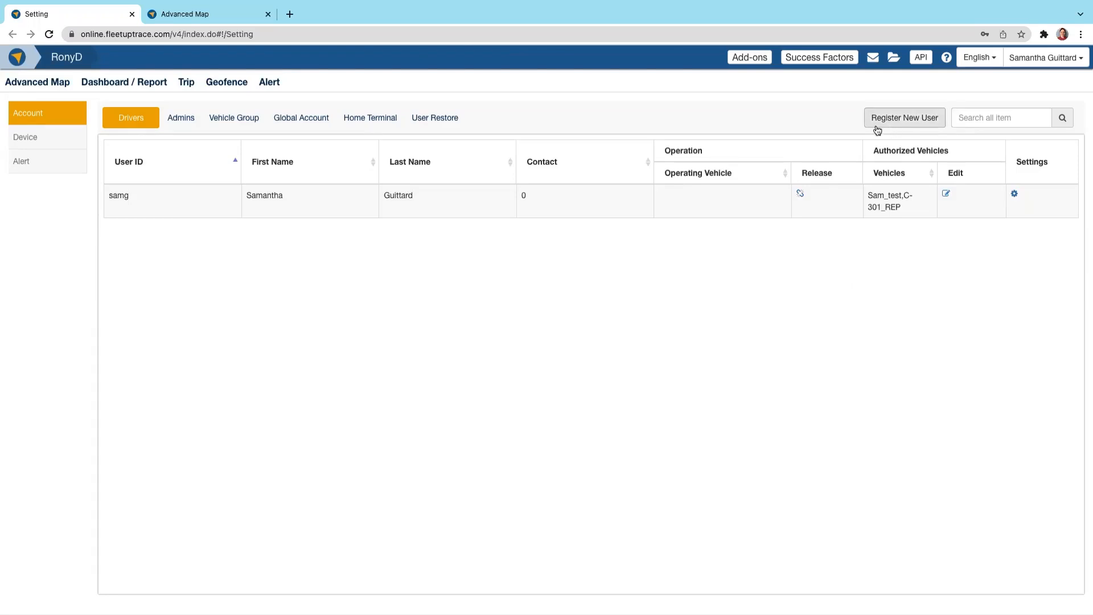
Step: View the admin accounts, check the role types in the new user form, and close it without saving
{"action": "left_click", "coordinate": [181, 120]}
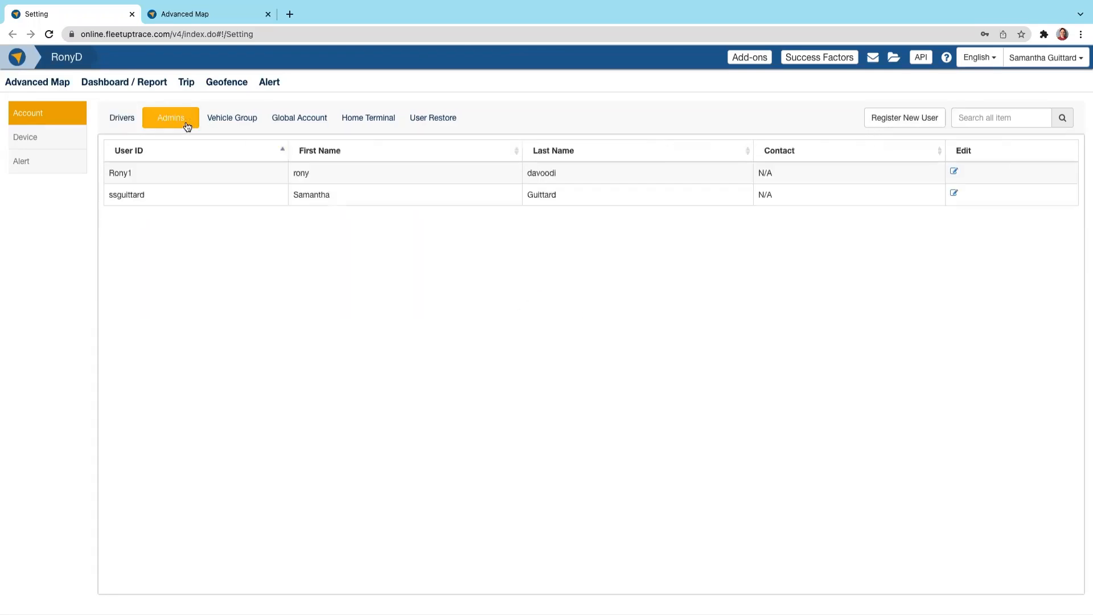
{"action": "left_click", "coordinate": [912, 118]}
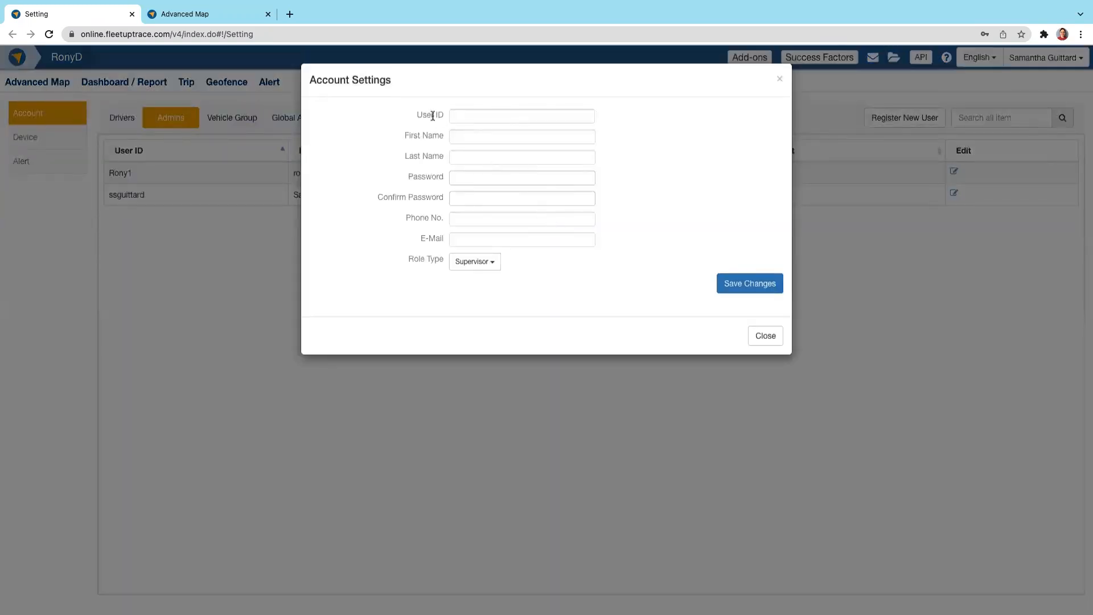
{"action": "left_click", "coordinate": [478, 269]}
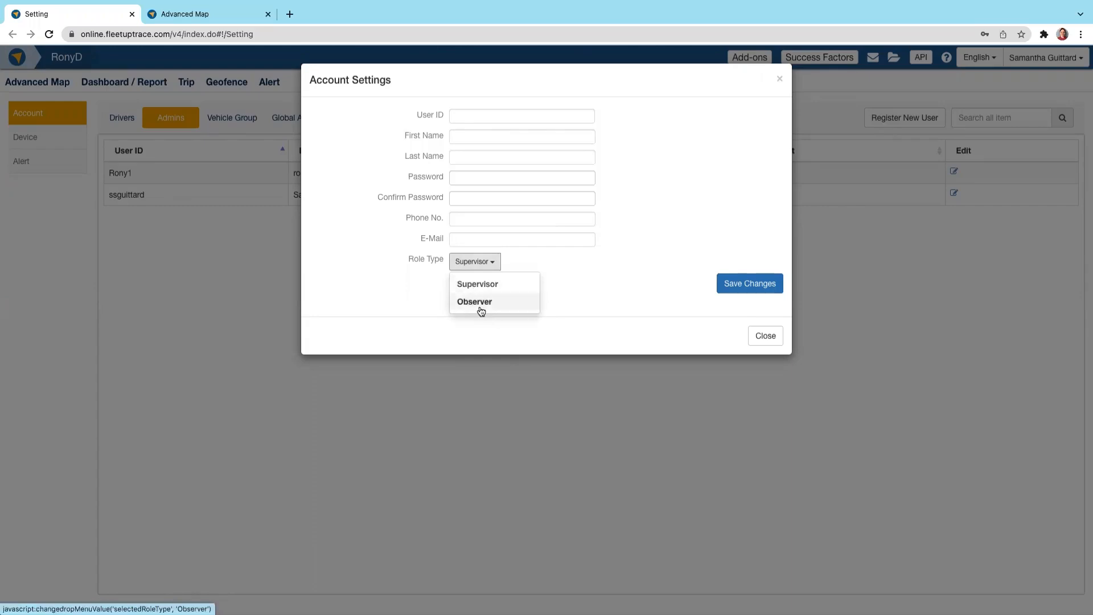
{"action": "left_click", "coordinate": [647, 292]}
{"action": "left_click", "coordinate": [750, 341]}
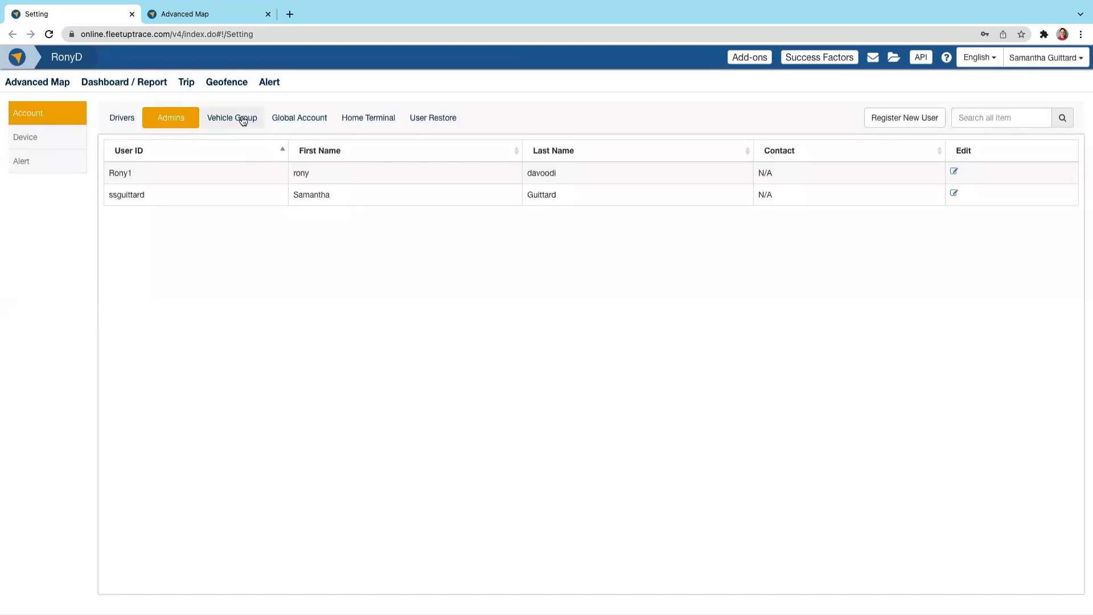
Step: View the vehicle group settings, and expand and collapse the California group on the Advanced Map
{"action": "left_click", "coordinate": [243, 118]}
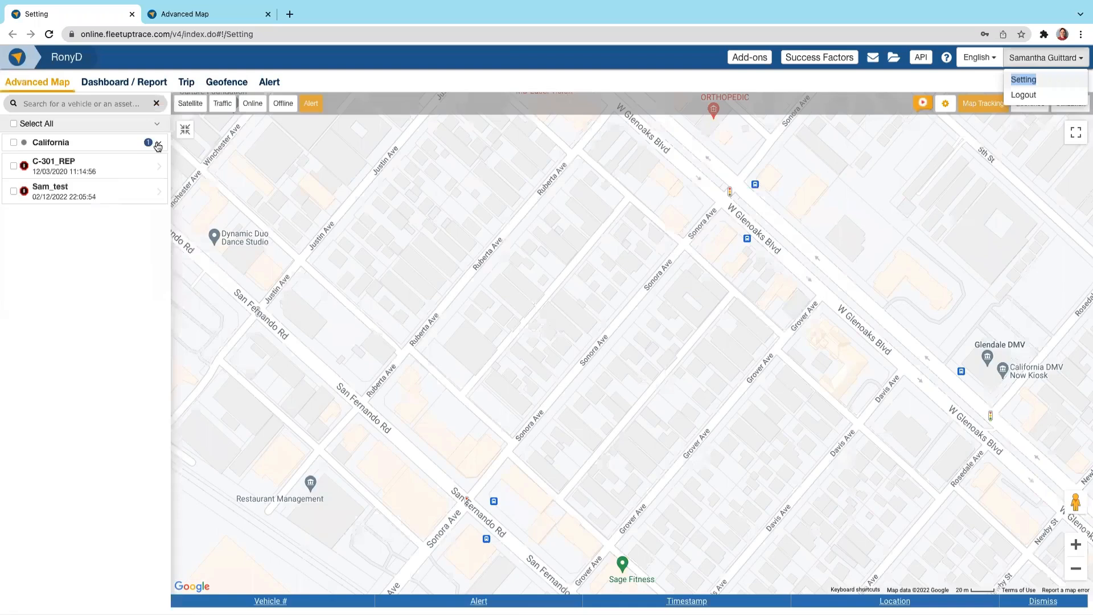
{"action": "left_click", "coordinate": [158, 145]}
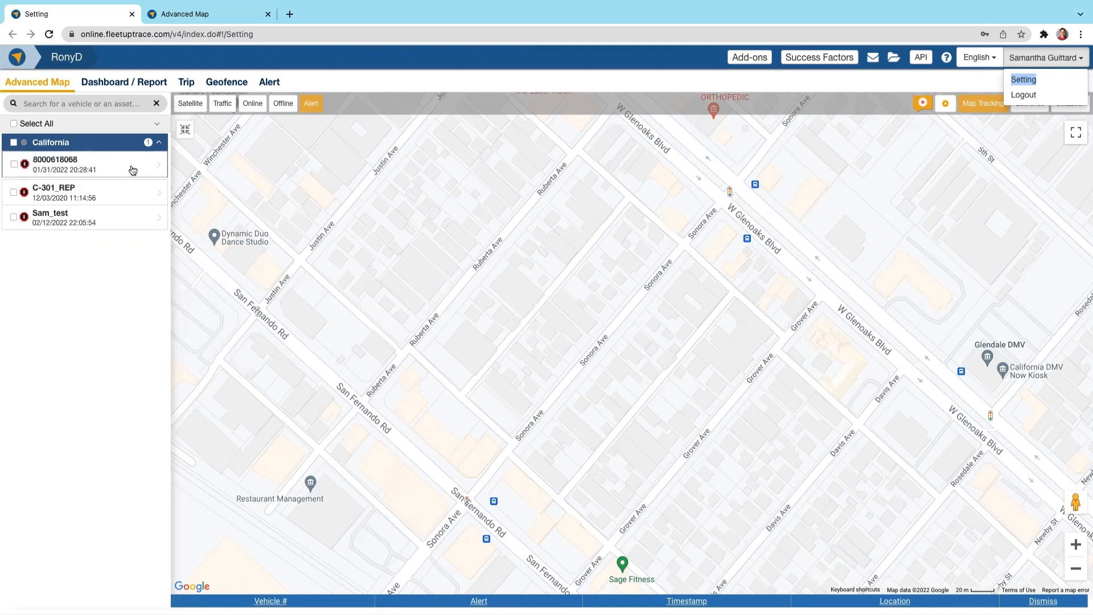
{"action": "left_click", "coordinate": [159, 146]}
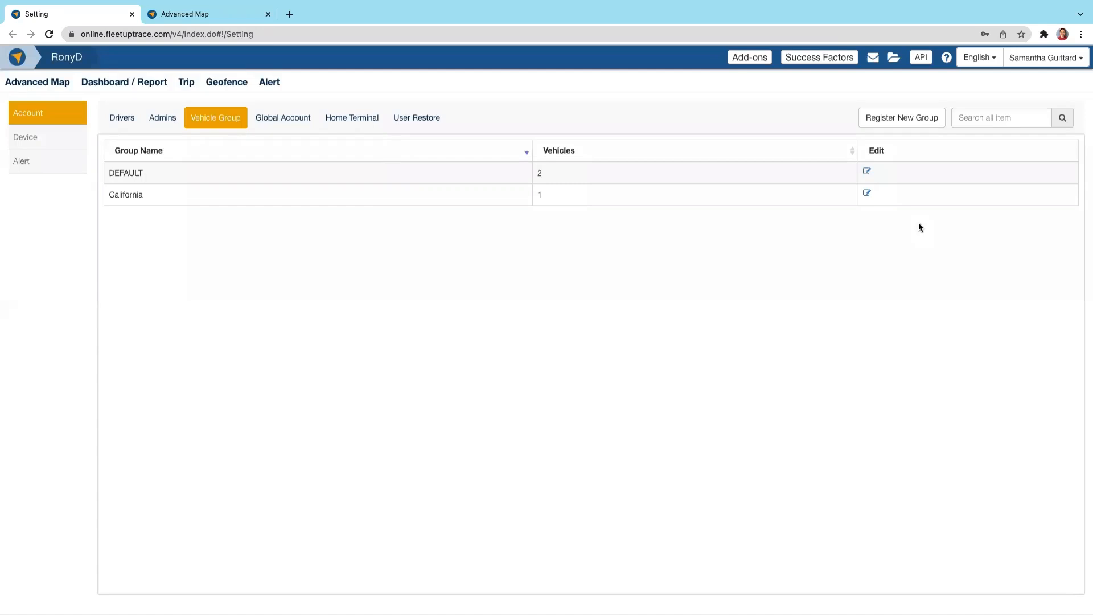
Step: Preview the form for registering a new vehicle group and close it without saving
{"action": "left_click", "coordinate": [901, 117]}
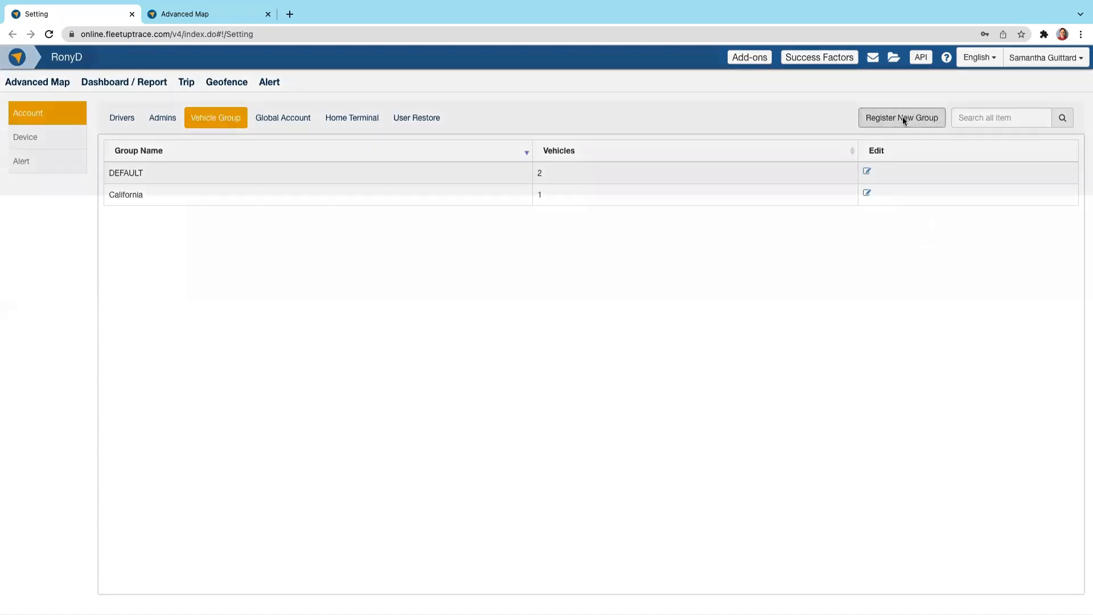
{"action": "left_click", "coordinate": [547, 120]}
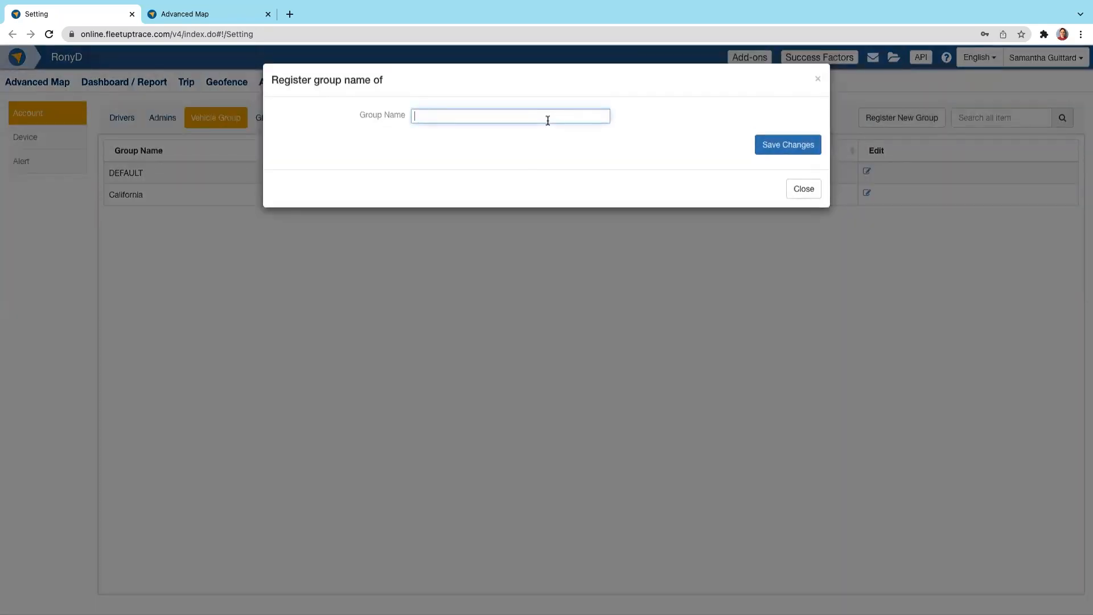
{"action": "left_click", "coordinate": [818, 86]}
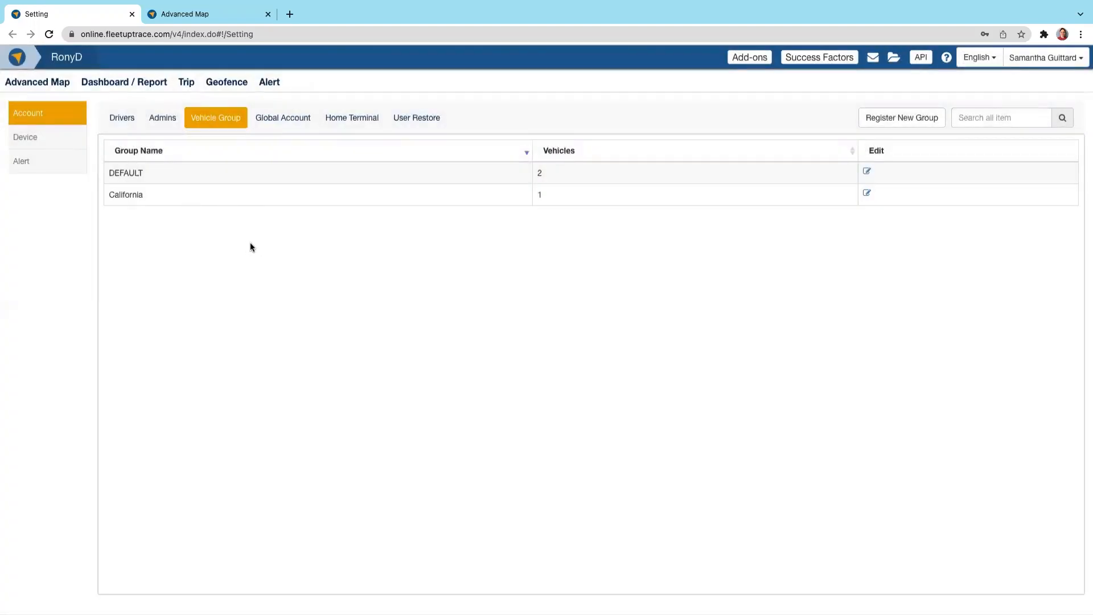
Step: View the global account settings, and bring up the list of vehicle devices
{"action": "left_click", "coordinate": [296, 117]}
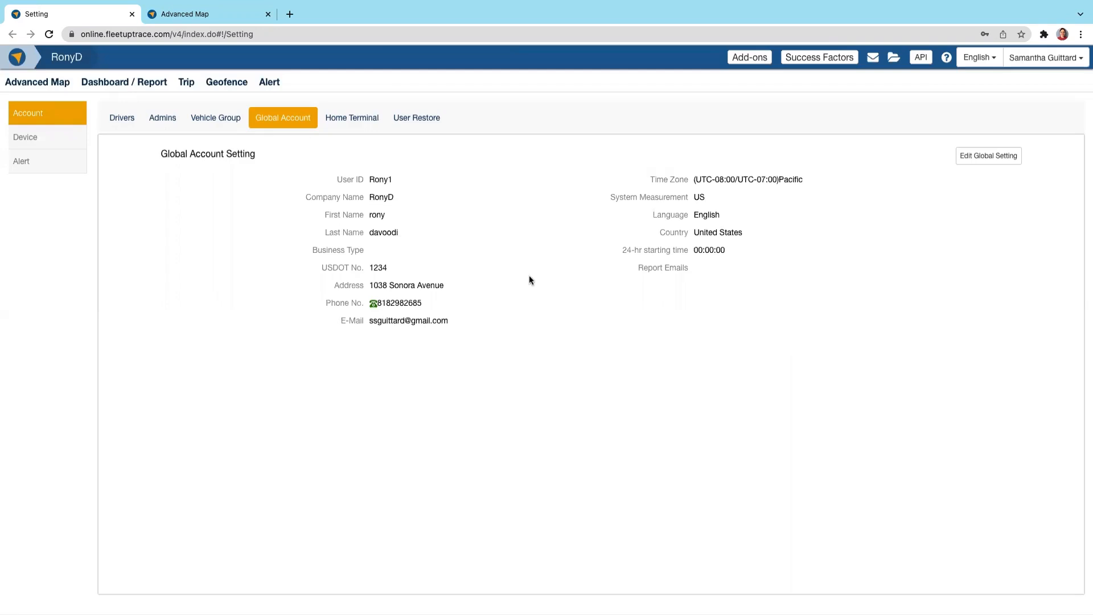
{"action": "left_click", "coordinate": [67, 145]}
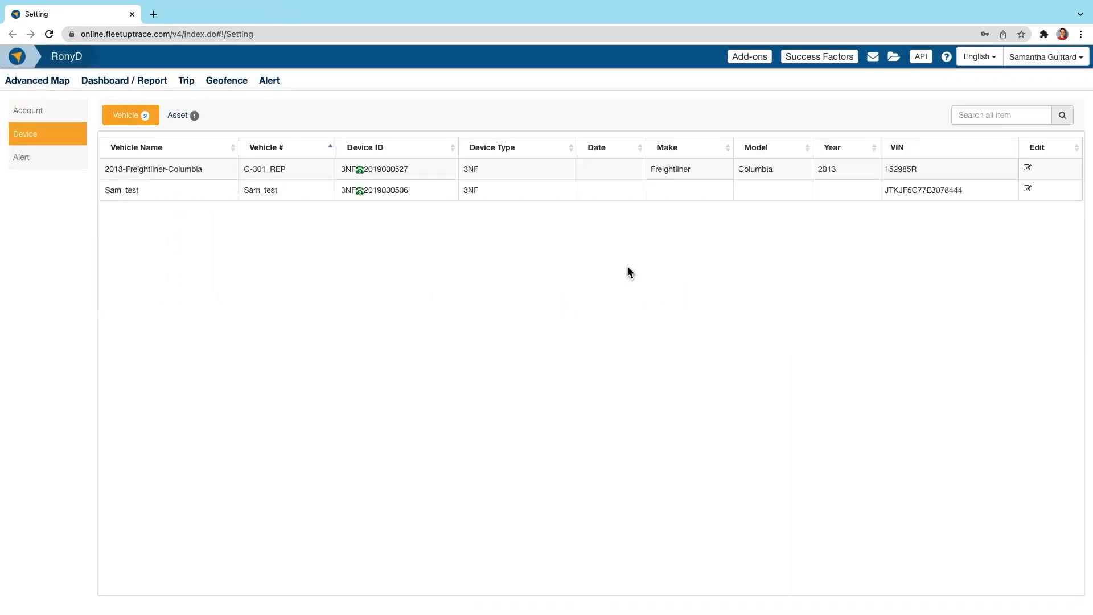
Step: Edit the vehicle info of the 2013-Freightliner-Columbia and assign it to the California group
{"action": "left_click", "coordinate": [1027, 169]}
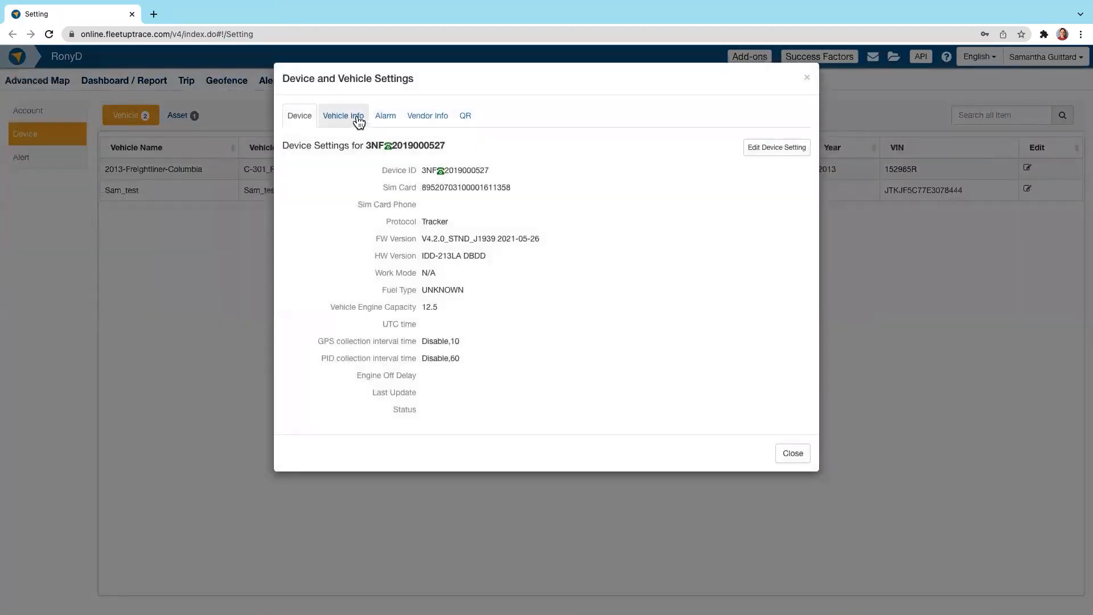
{"action": "left_click", "coordinate": [359, 120]}
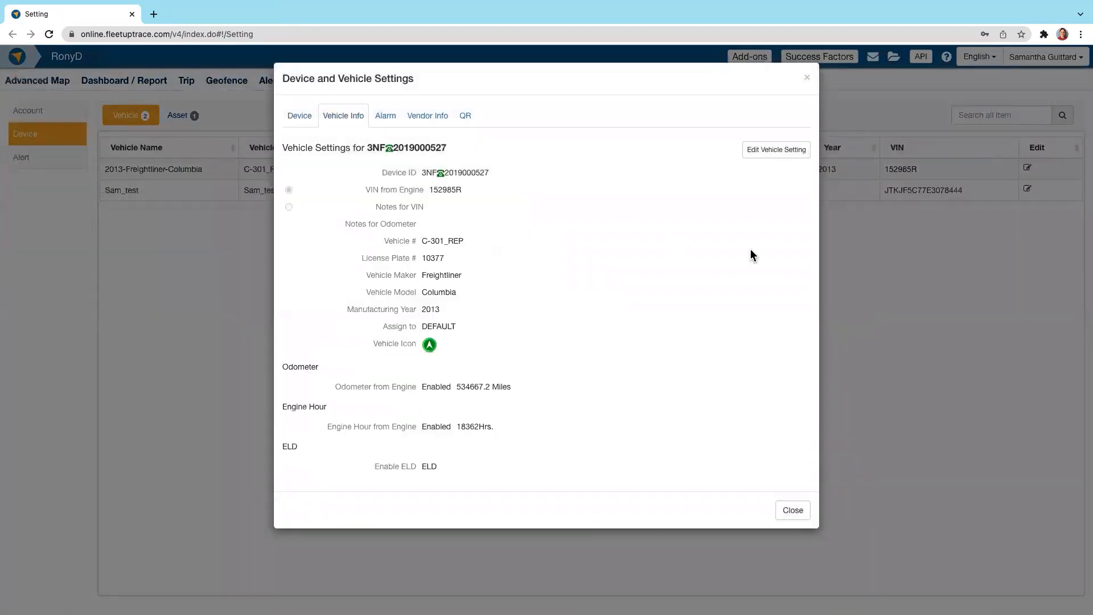
{"action": "left_click", "coordinate": [767, 152]}
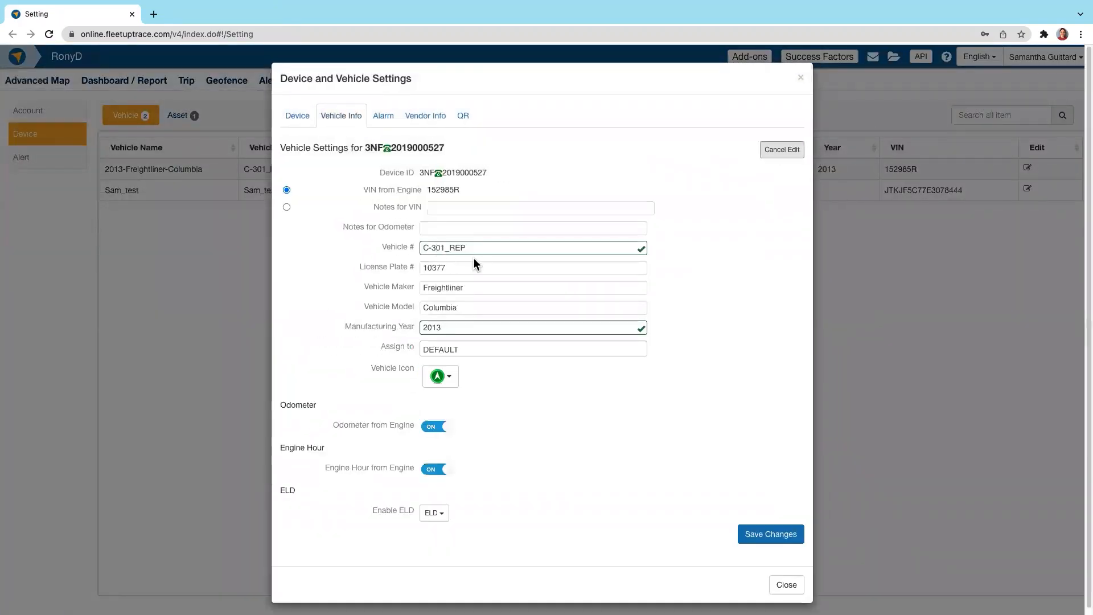
{"action": "left_click_drag", "start_coordinate": [481, 249], "coordinate": [394, 265]}
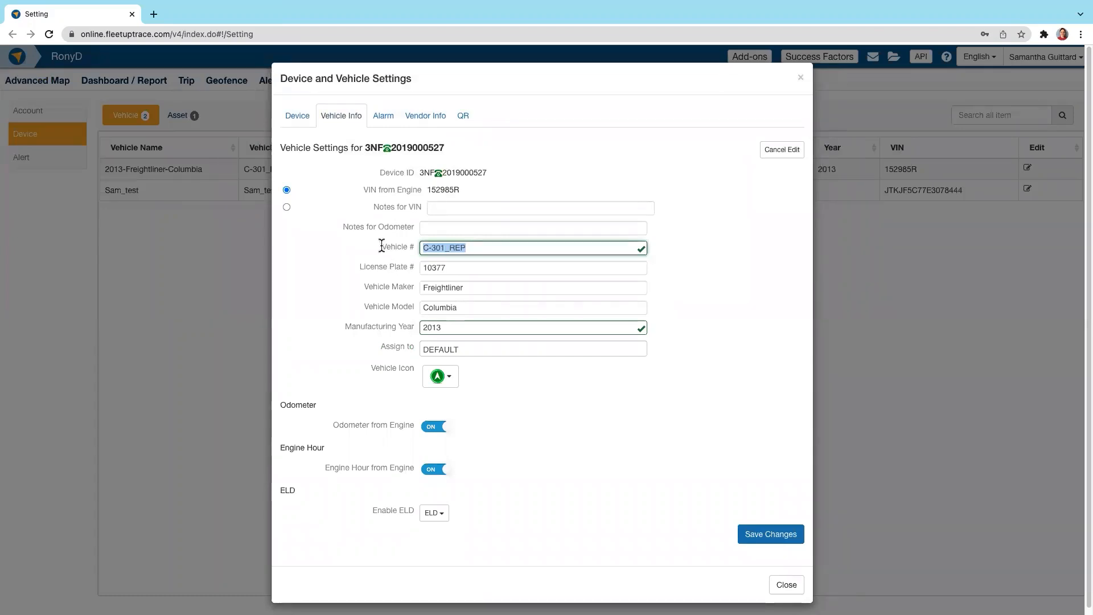
{"action": "left_click_drag", "start_coordinate": [381, 246], "coordinate": [417, 250]}
{"action": "left_click", "coordinate": [403, 266]}
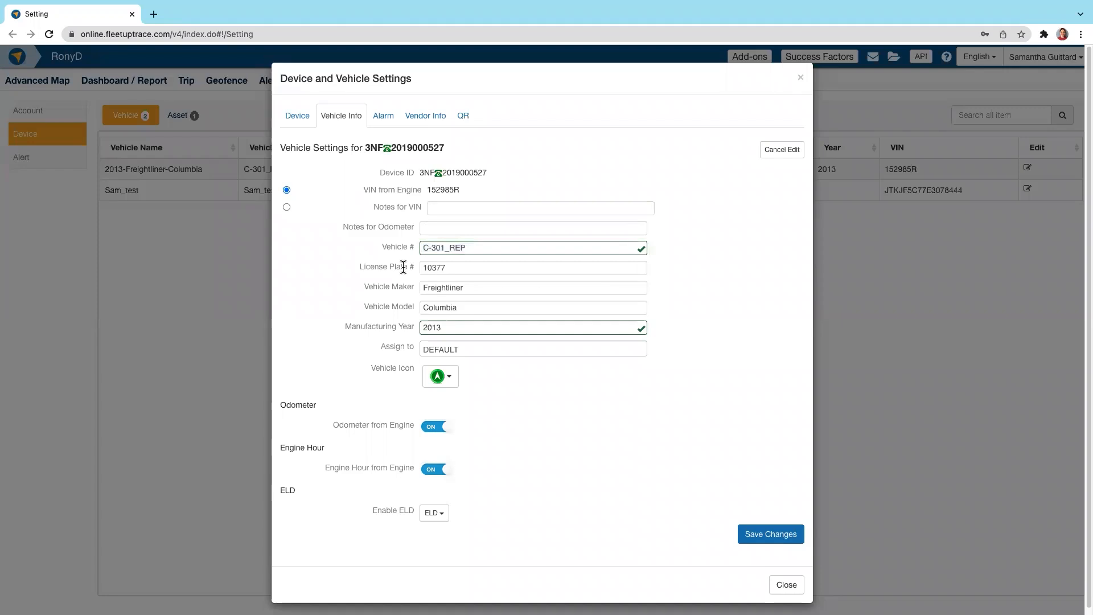
{"action": "left_click", "coordinate": [429, 352]}
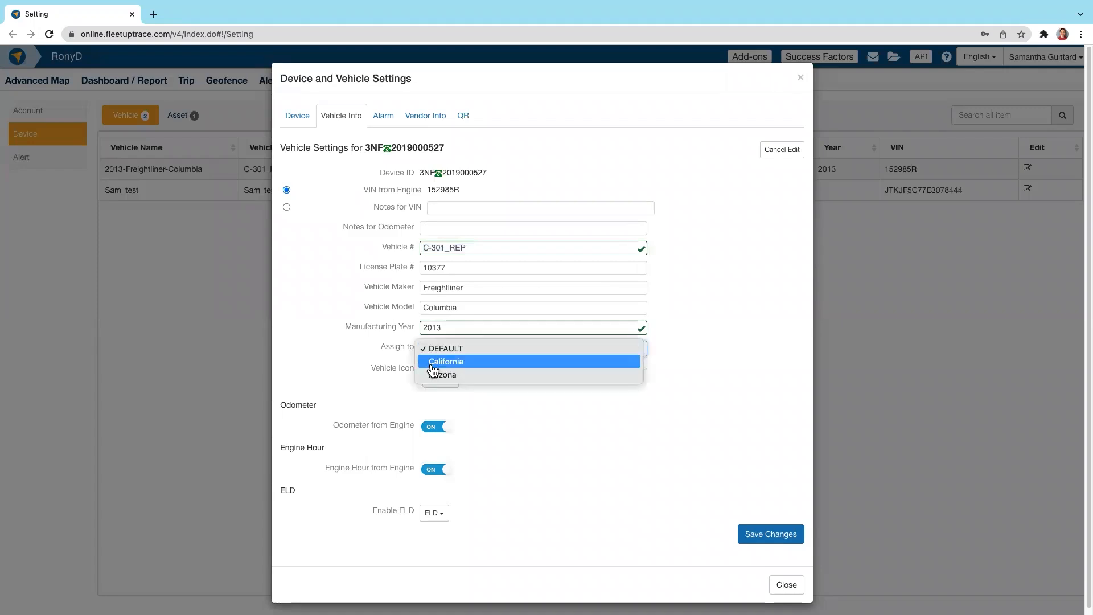
{"action": "left_click", "coordinate": [432, 364]}
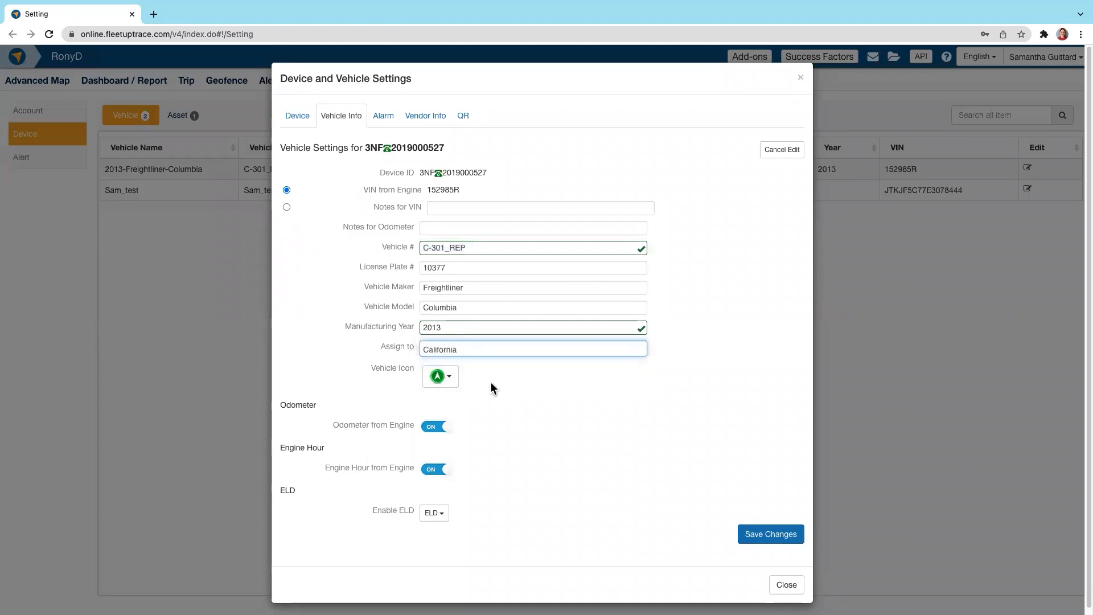
Step: Browse the vehicle icon choices without picking one, save the vehicle changes, and dismiss the message
{"action": "left_click", "coordinate": [441, 378]}
{"action": "scroll", "coordinate": [445, 449], "scroll_direction": "down", "scroll_amount": 5}
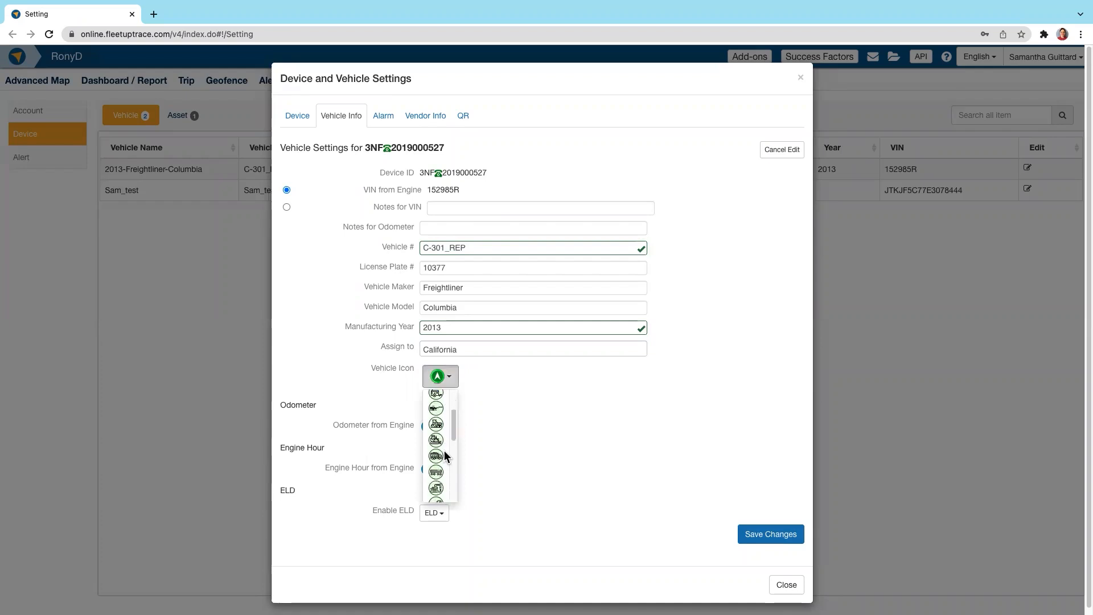
{"action": "left_click", "coordinate": [540, 434]}
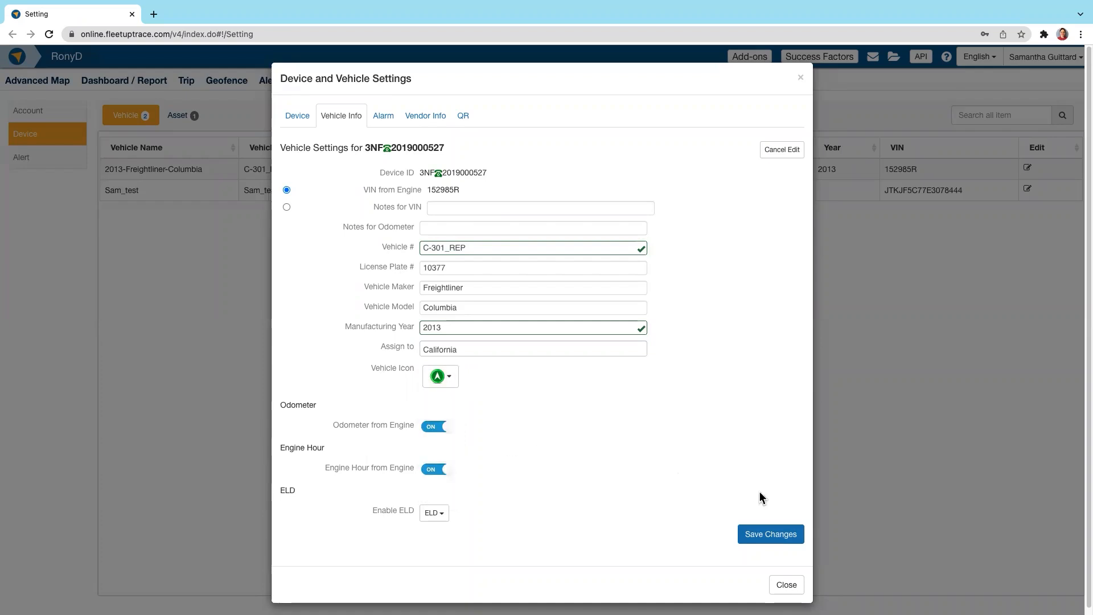
{"action": "left_click", "coordinate": [762, 529]}
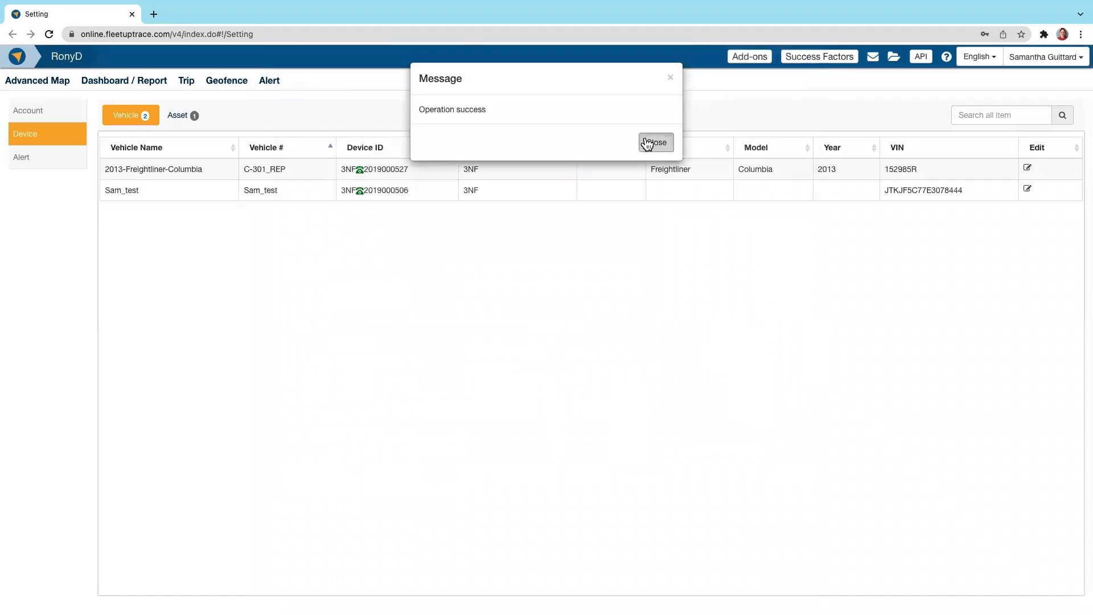
{"action": "left_click", "coordinate": [647, 143]}
Step: Edit the alarm settings of the 2013-Freightliner-Columbia, trying speed thresholds of 80 and 60 MPH
{"action": "left_click", "coordinate": [1027, 167]}
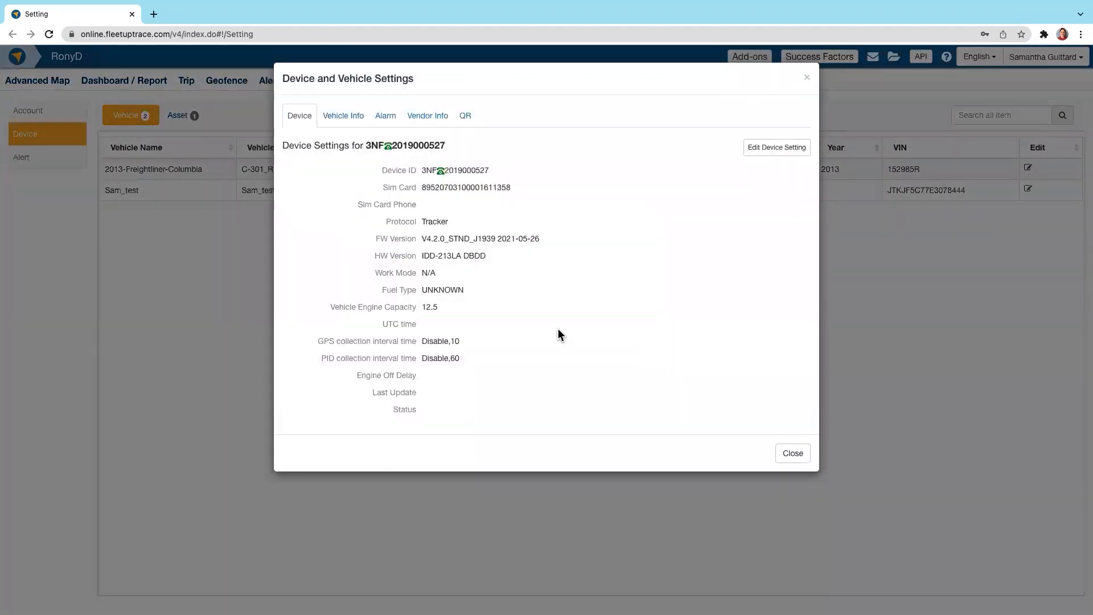
{"action": "left_click", "coordinate": [400, 117]}
{"action": "left_click", "coordinate": [756, 154]}
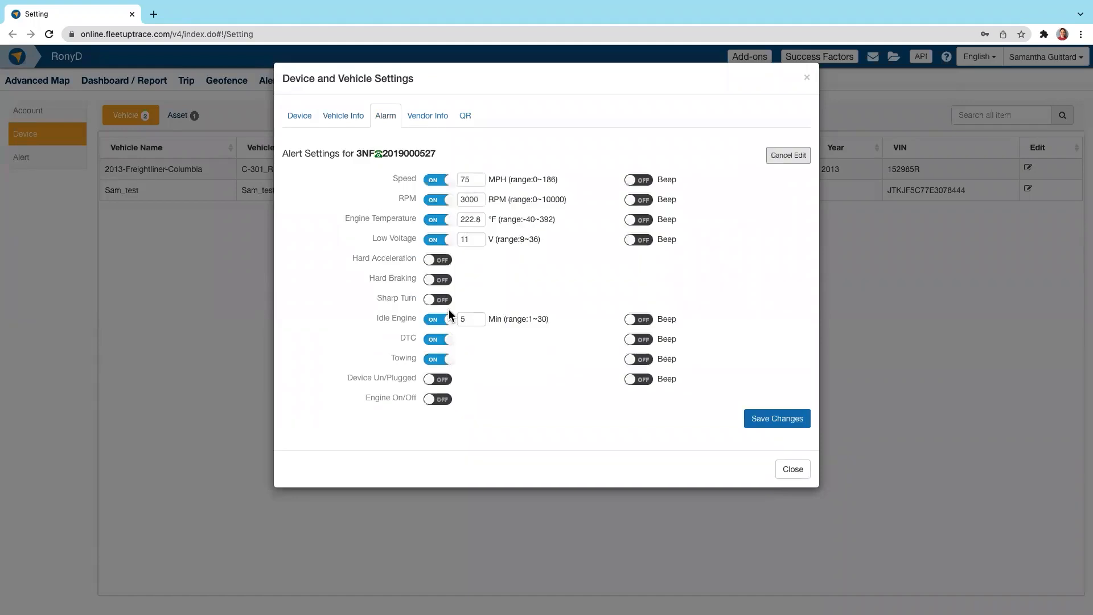
{"action": "double_click", "coordinate": [475, 180]}
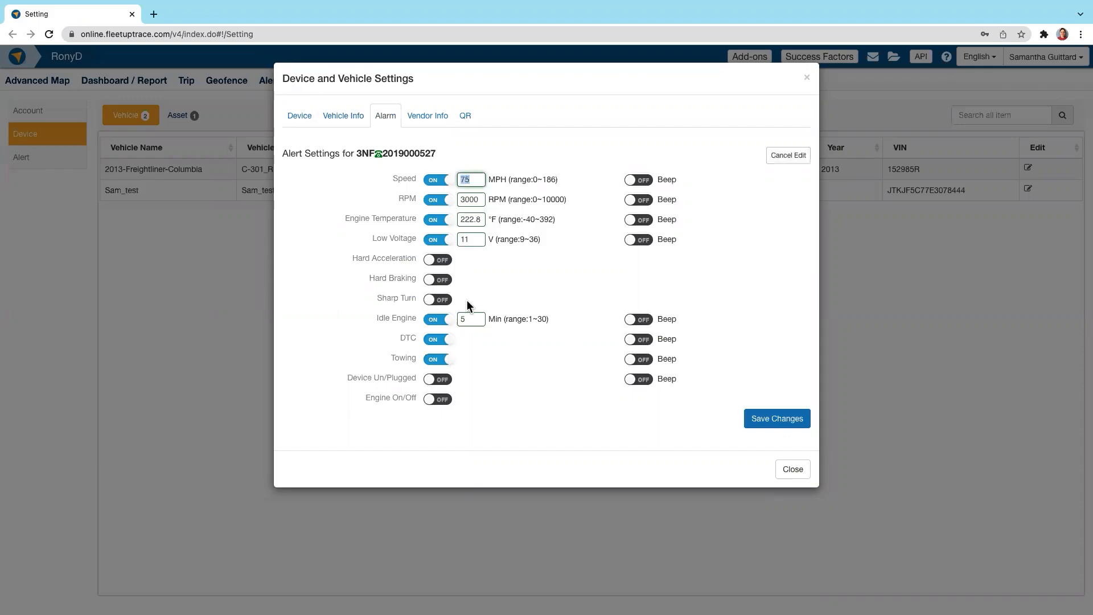
{"action": "type", "text": "80"}
{"action": "key", "text": "BackSpace"}
{"action": "type", "text": "60"}
{"action": "key", "text": "BackSpace"}
{"action": "key", "text": "BackSpace"}
{"action": "type", "text": "7"}
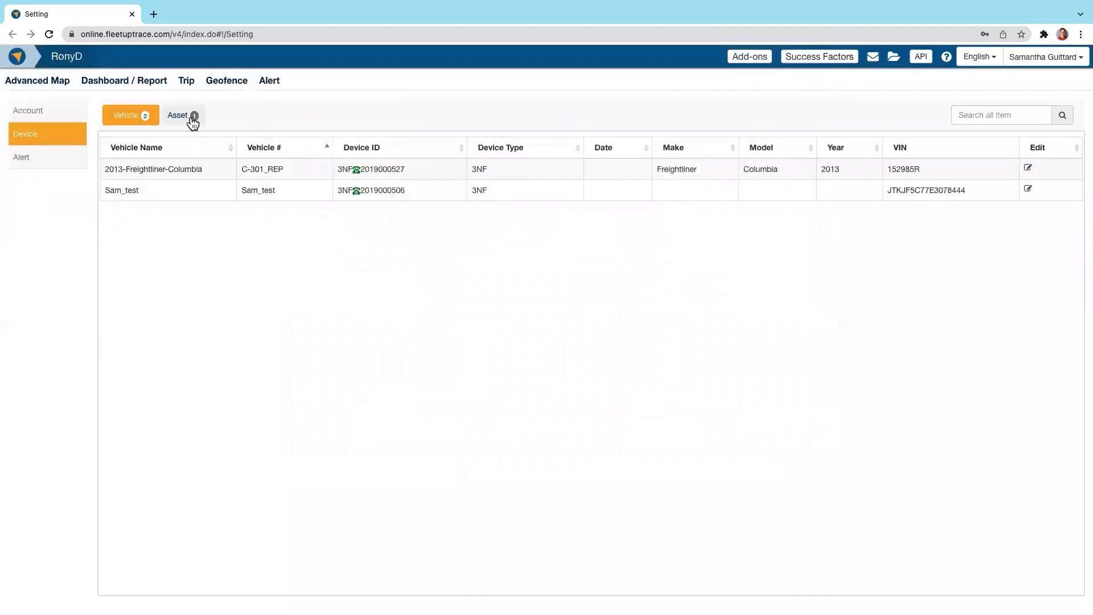
Step: Edit the info of the only listed asset and assign it to the Arizona group
{"action": "left_click", "coordinate": [192, 120]}
{"action": "left_click", "coordinate": [980, 170]}
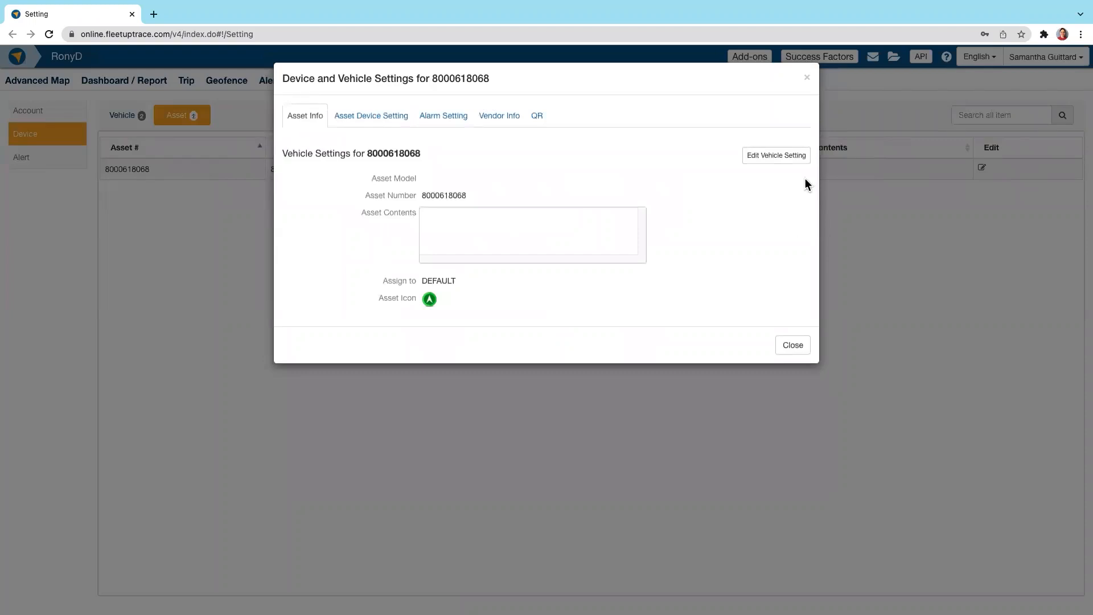
{"action": "left_click", "coordinate": [782, 159]}
{"action": "left_click_drag", "start_coordinate": [473, 200], "coordinate": [348, 206]}
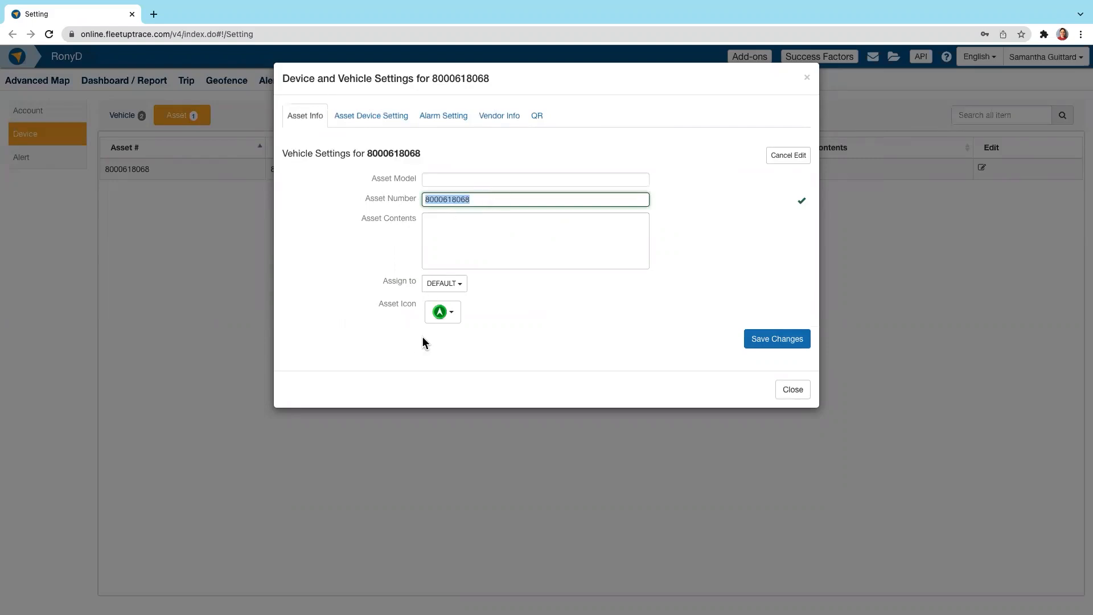
{"action": "left_click", "coordinate": [444, 287]}
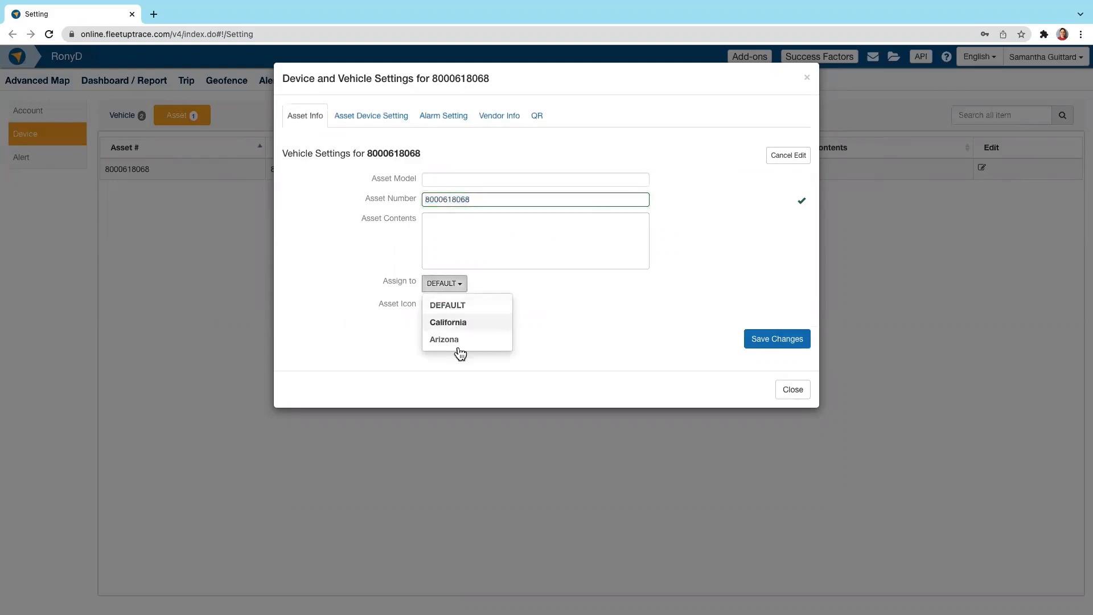
{"action": "left_click", "coordinate": [459, 341]}
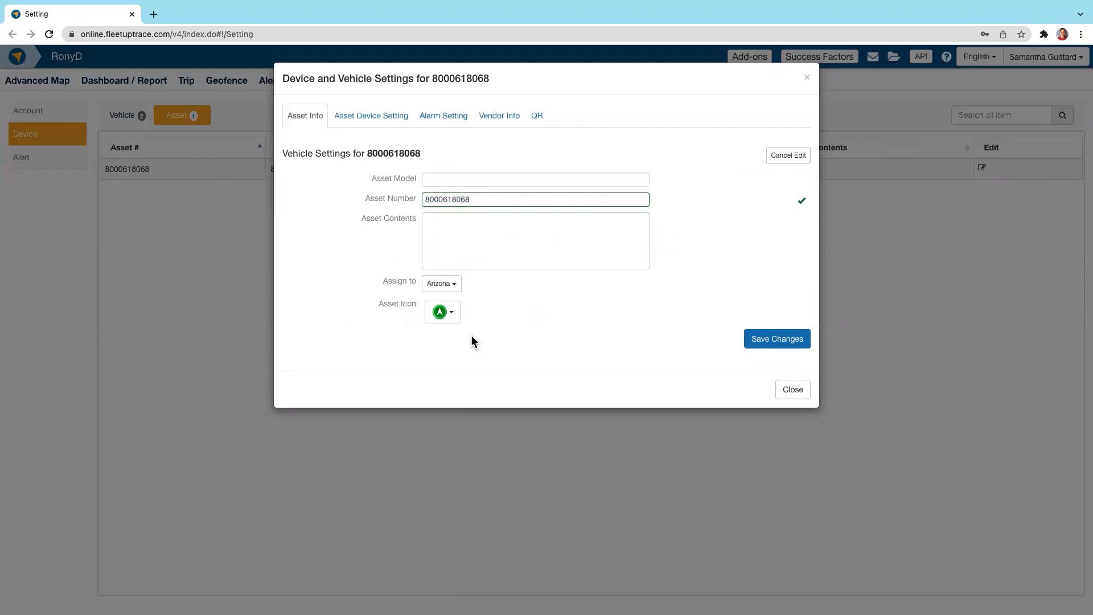
Step: Preview the asset icon choices, leave the asset contents empty, and save the asset changes
{"action": "left_click", "coordinate": [446, 317]}
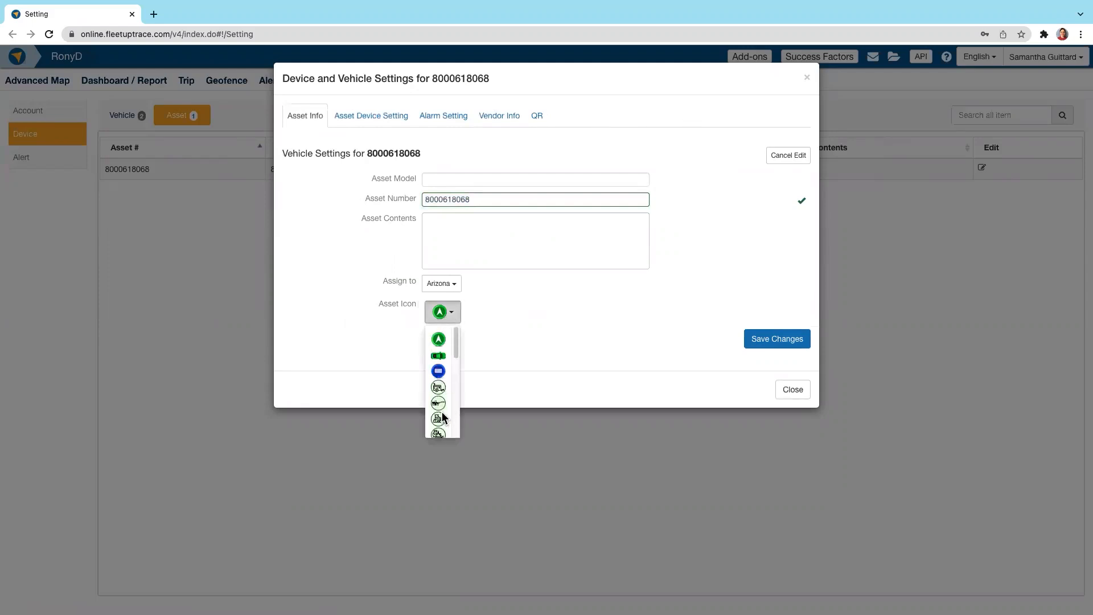
{"action": "left_click", "coordinate": [545, 328]}
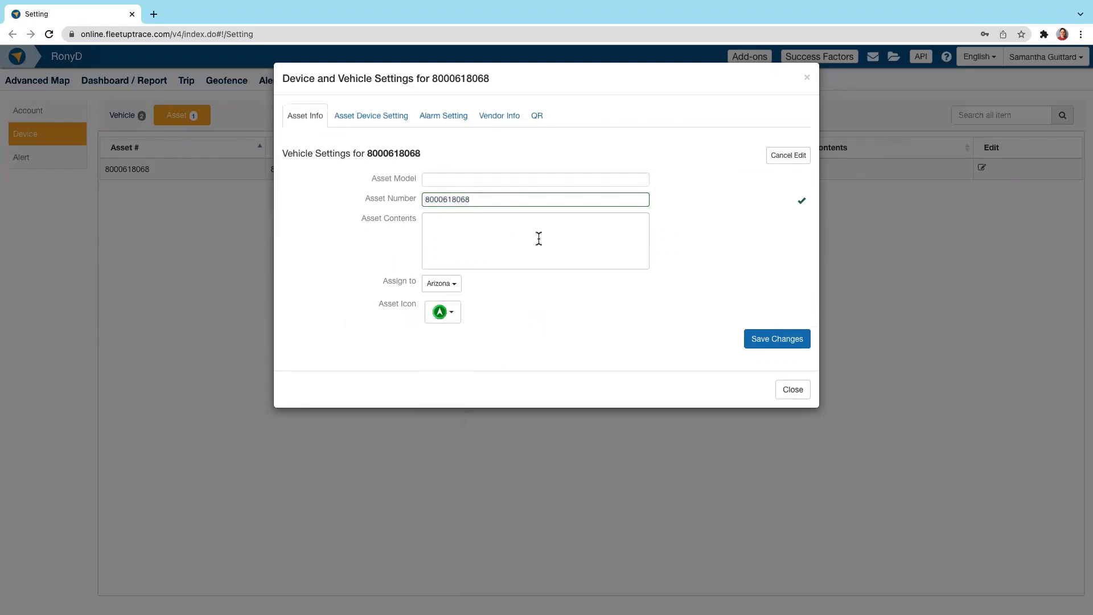
{"action": "left_click", "coordinate": [487, 229]}
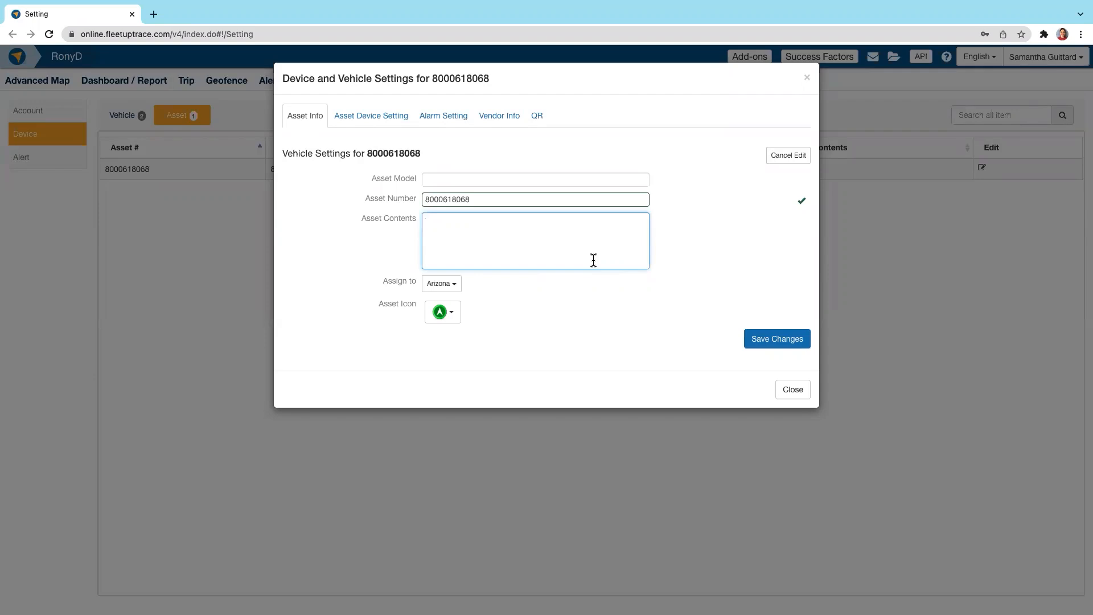
{"action": "left_click", "coordinate": [725, 267]}
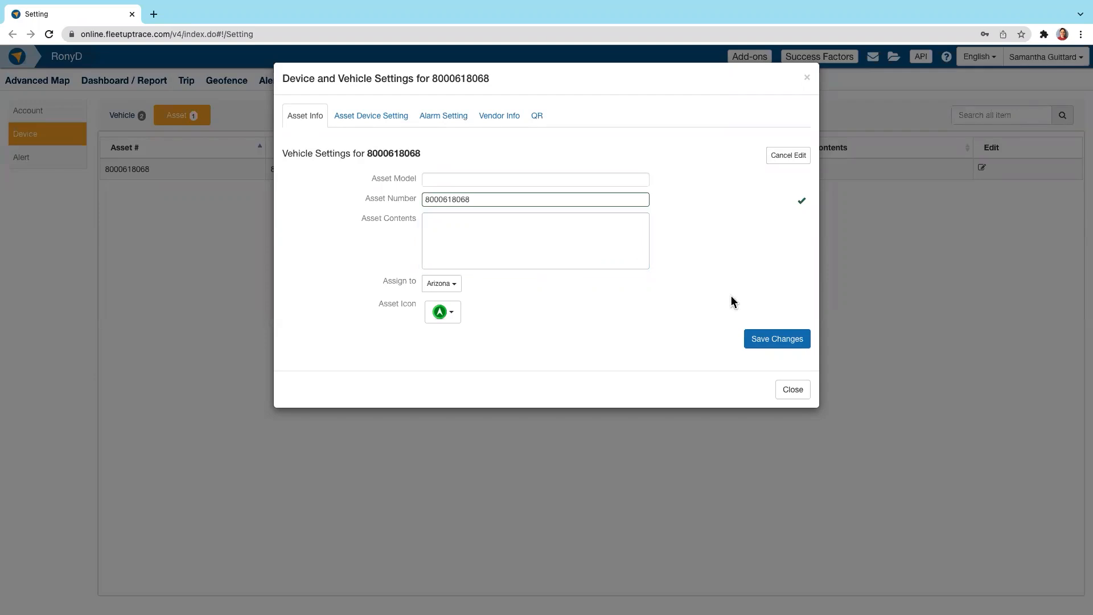
{"action": "left_click", "coordinate": [759, 338]}
Step: Enable the "Inactive for X Days" map identifier and the Inactivity Alert globally, and preview the default inactivity threshold choices
{"action": "left_click", "coordinate": [53, 161]}
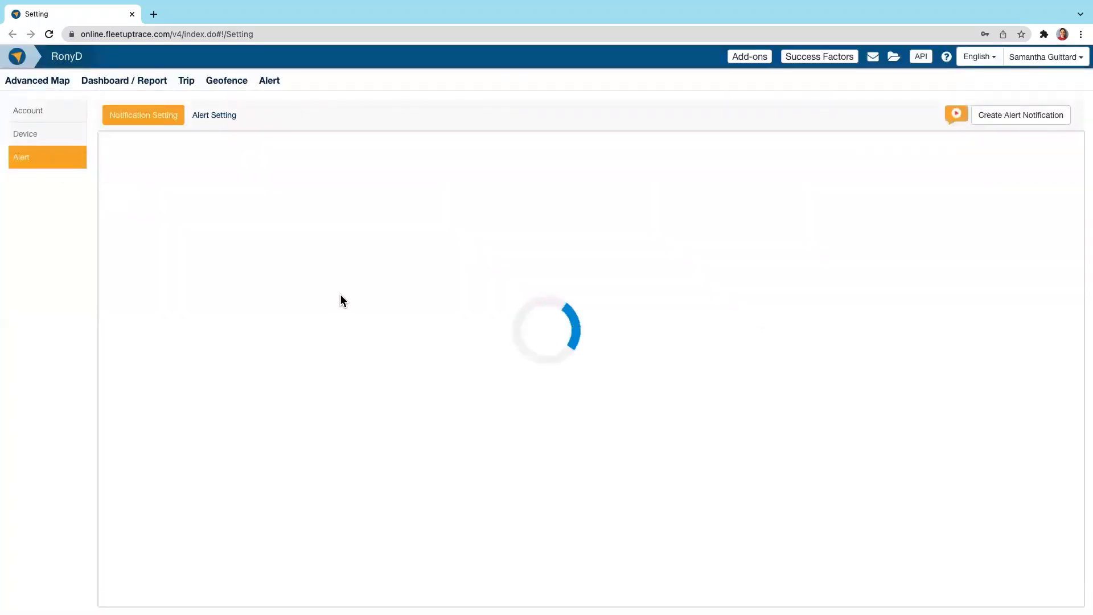
{"action": "left_click", "coordinate": [214, 116]}
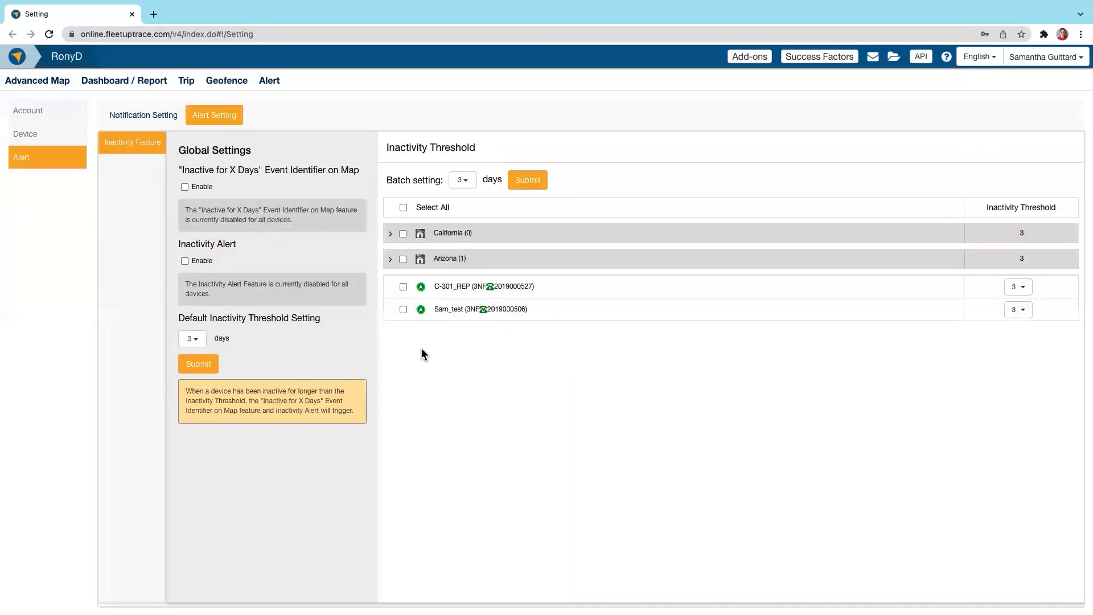
{"action": "left_click", "coordinate": [184, 187]}
{"action": "left_click", "coordinate": [185, 261]}
{"action": "left_click", "coordinate": [193, 340]}
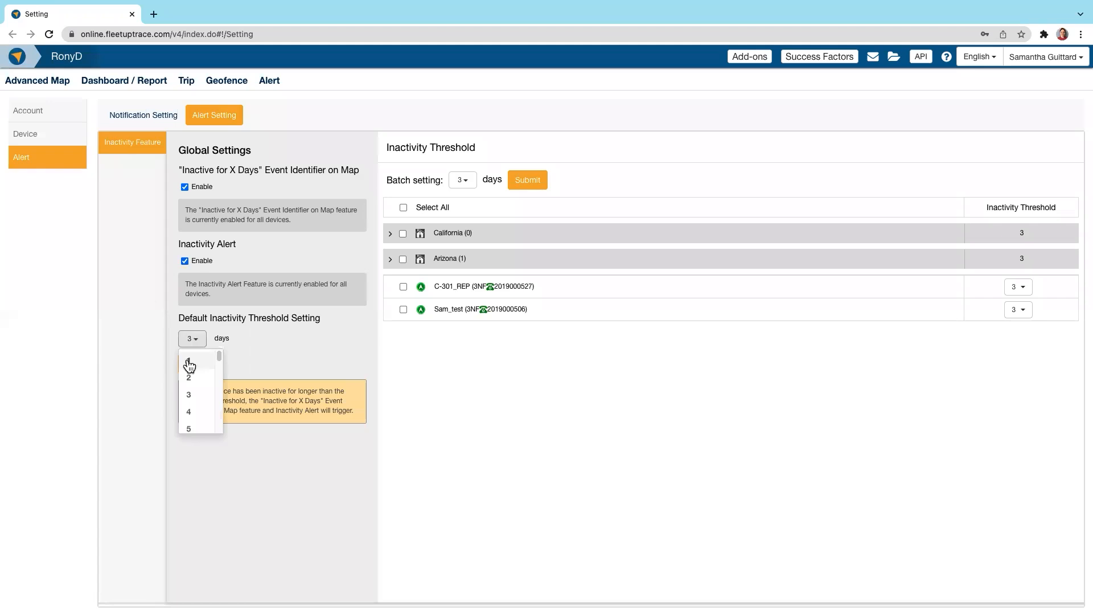
{"action": "scroll", "coordinate": [188, 364], "scroll_direction": "down", "scroll_amount": 8}
{"action": "left_click", "coordinate": [484, 382]}
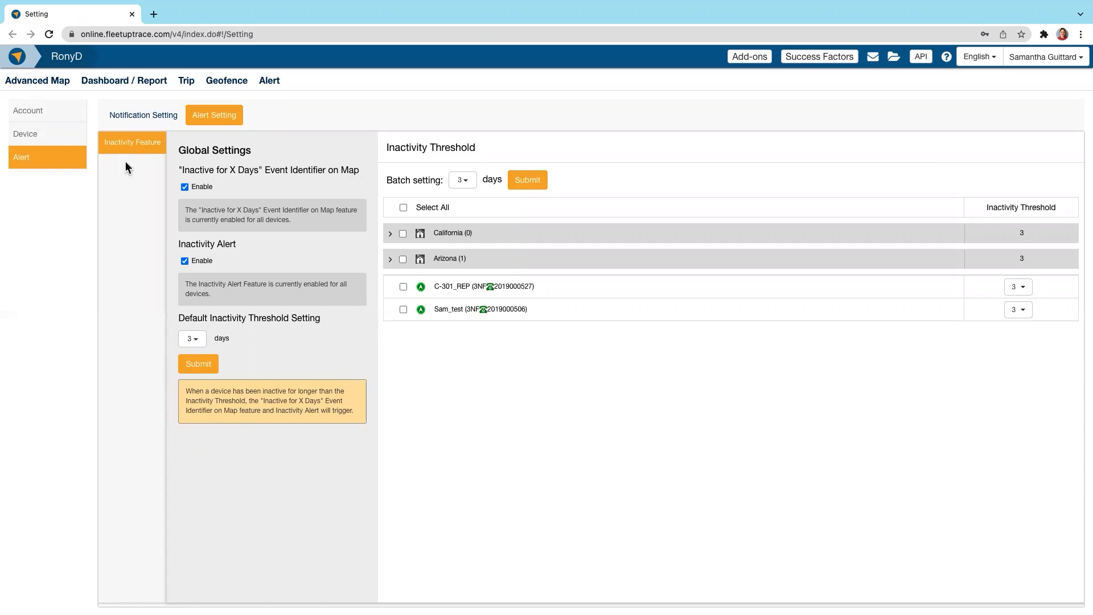
Step: Return to the account settings, look through the Success Factors resources, and open the Message Center
{"action": "left_click", "coordinate": [30, 110]}
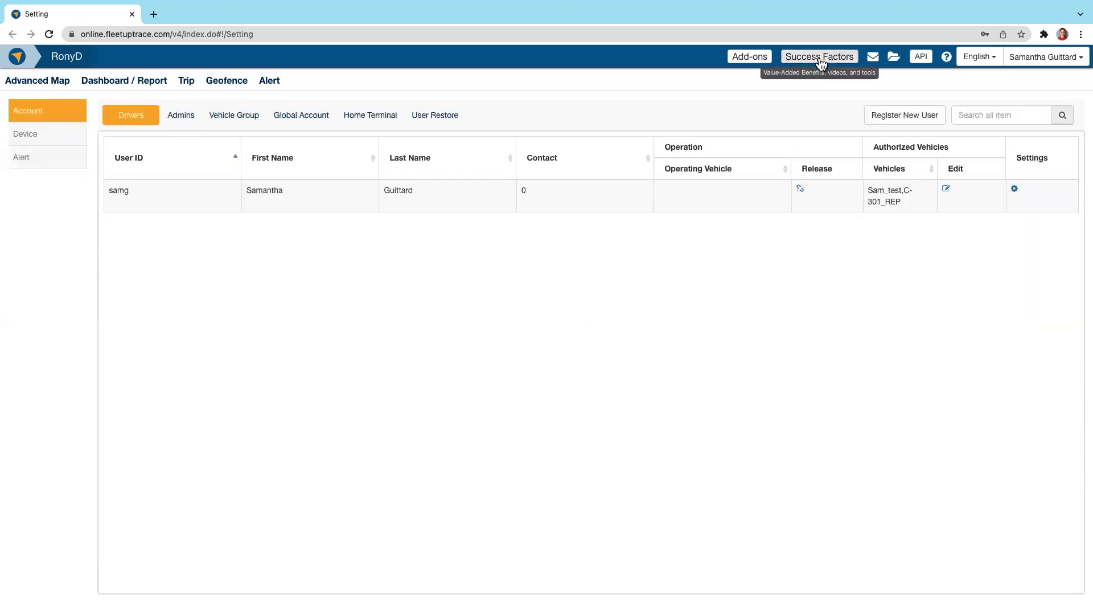
{"action": "left_click", "coordinate": [821, 59]}
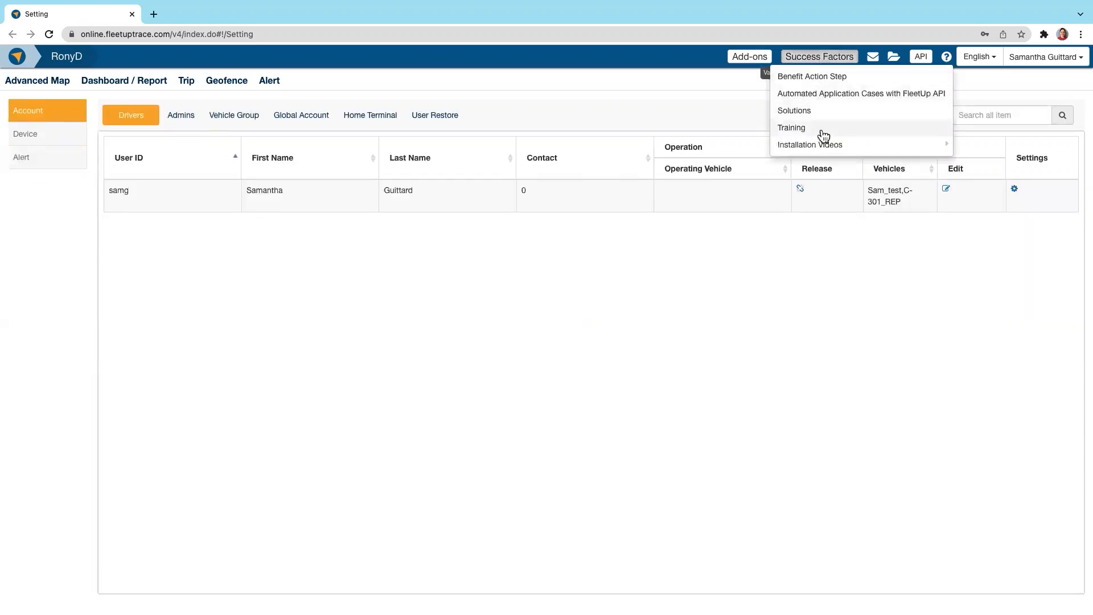
{"action": "mouse_move", "coordinate": [817, 145]}
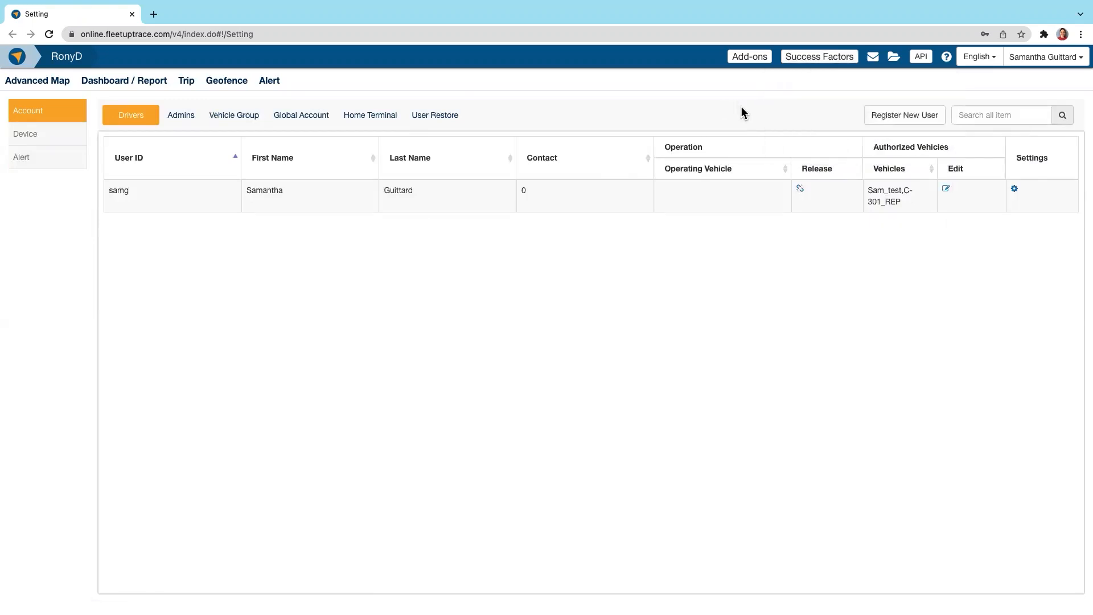
{"action": "left_click", "coordinate": [875, 58]}
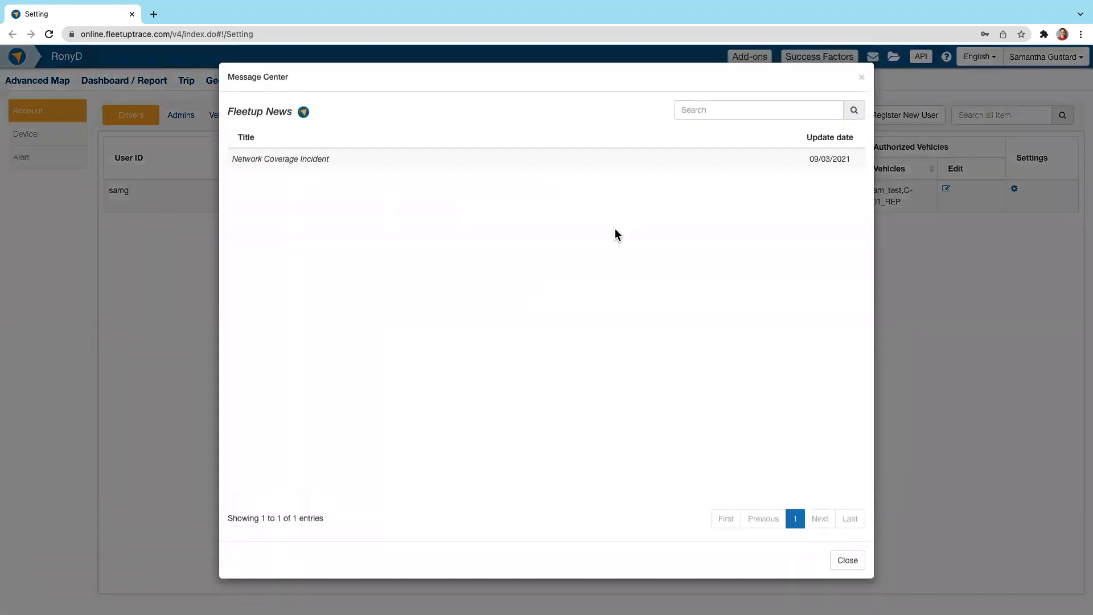